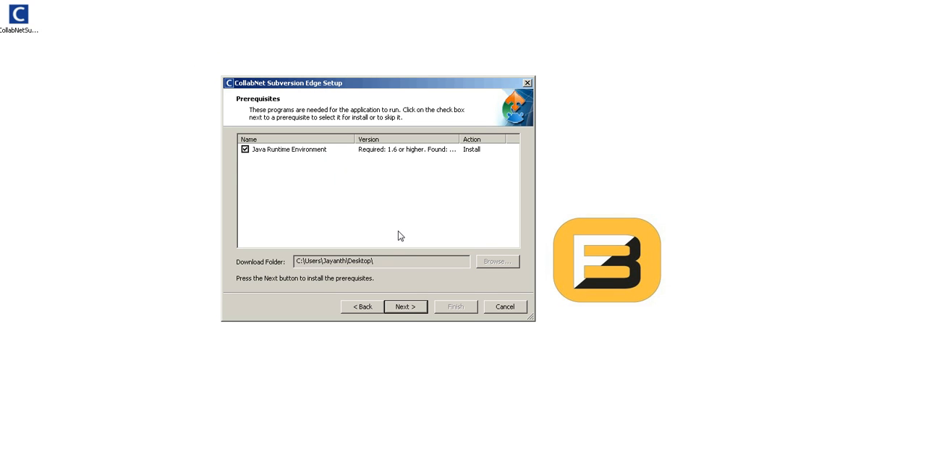
Install the Java Runtime Environment prerequisite in its default folder and close the finished Java setup
left_click(402, 310)
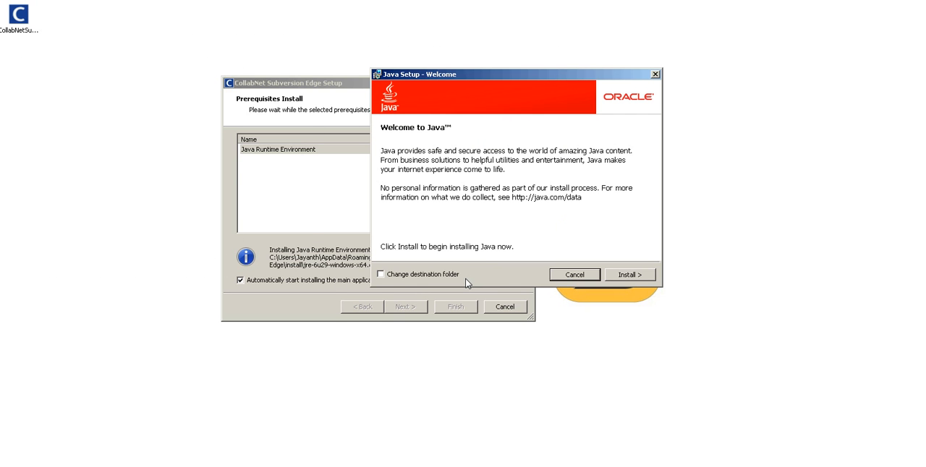
left_click(629, 276)
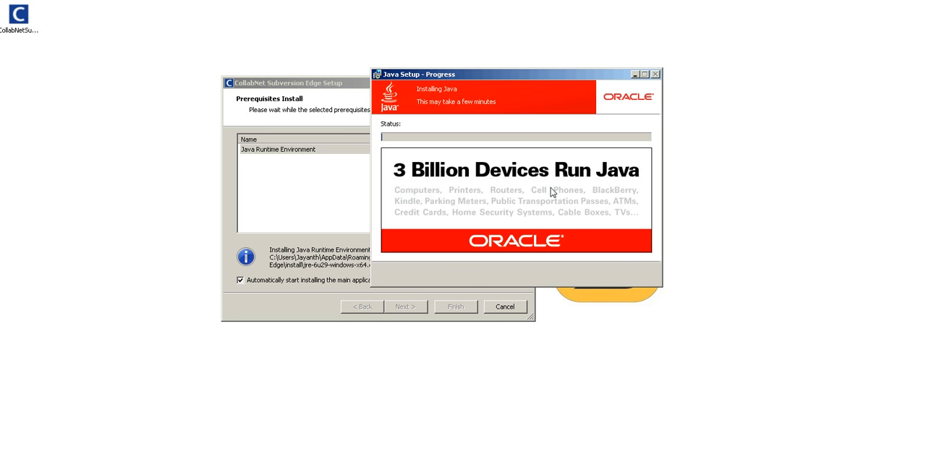
left_click_drag(512, 74, 449, 34)
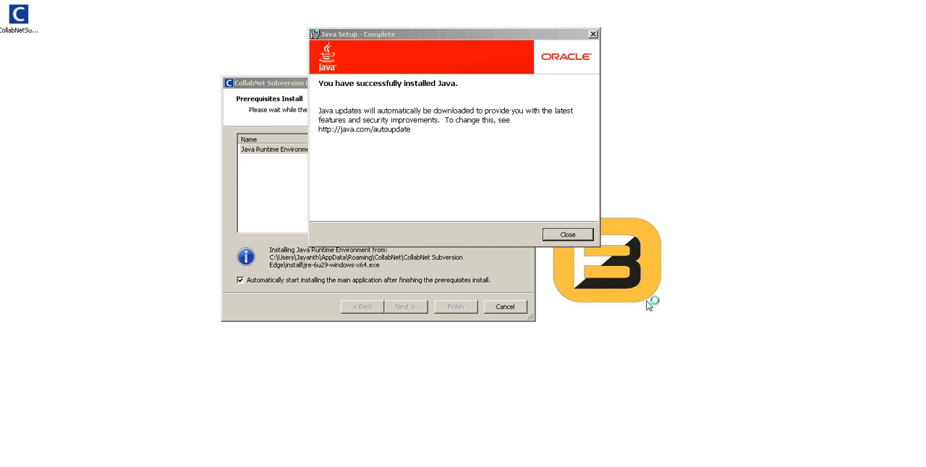
left_click(535, 210)
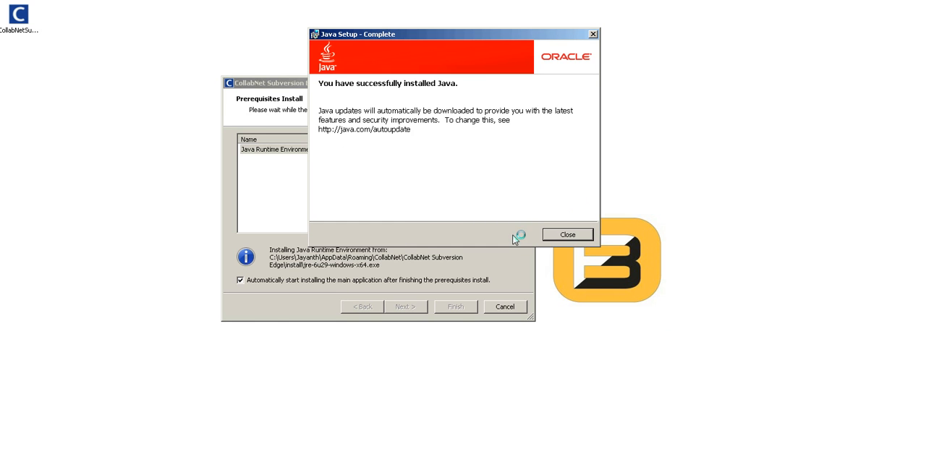
left_click(567, 235)
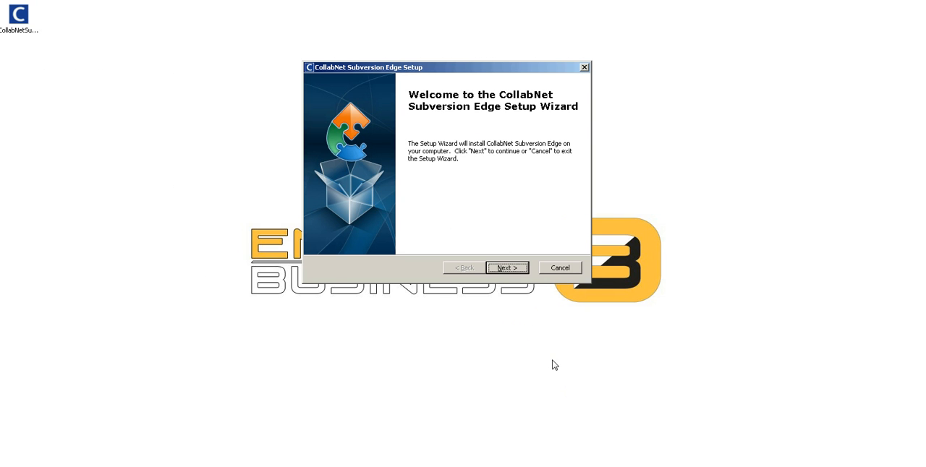
Install CollabNet Subversion Edge in C:\csvn\ and finish the setup with viewing the readme and launching the application enabled
left_click(521, 274)
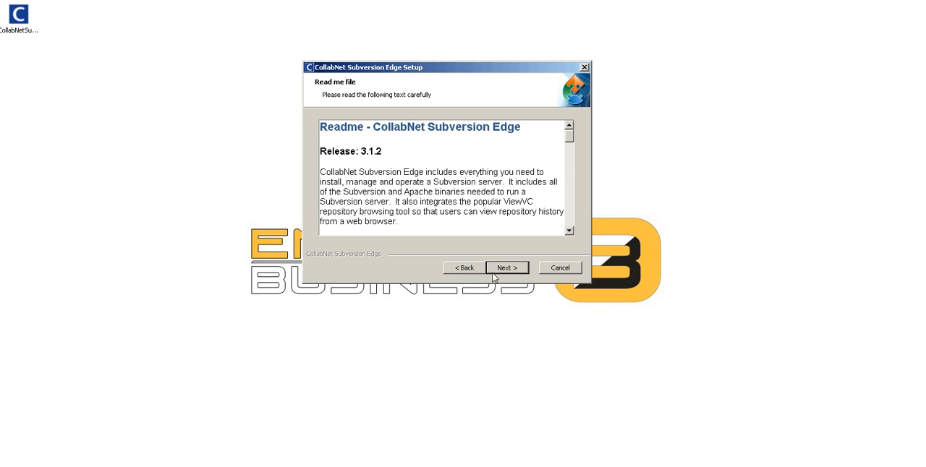
left_click(498, 273)
left_click_drag(345, 178, 301, 181)
left_click(522, 271)
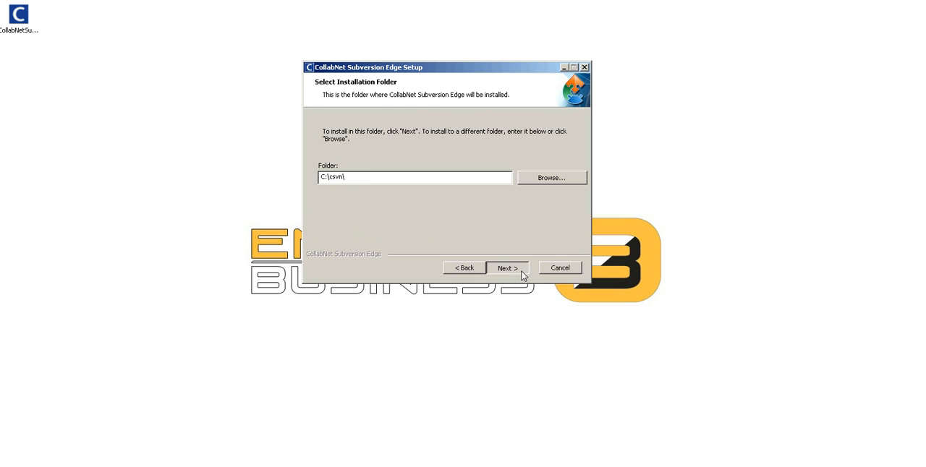
left_click(522, 272)
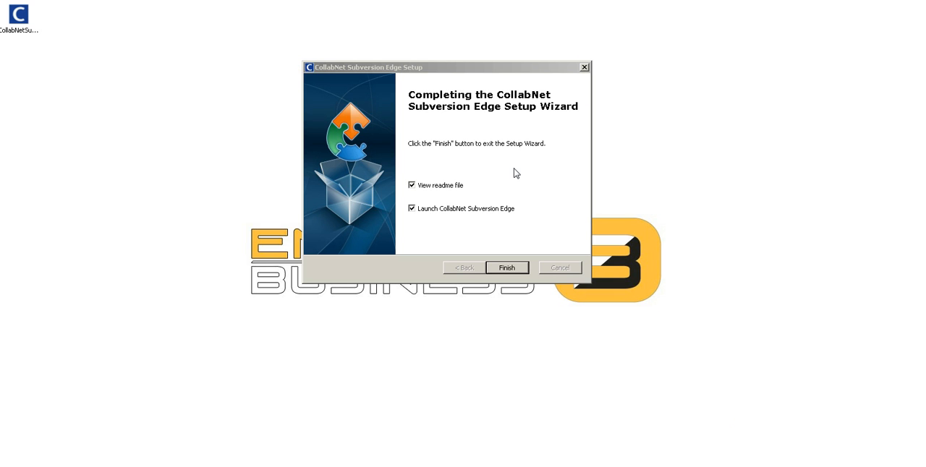
left_click(505, 269)
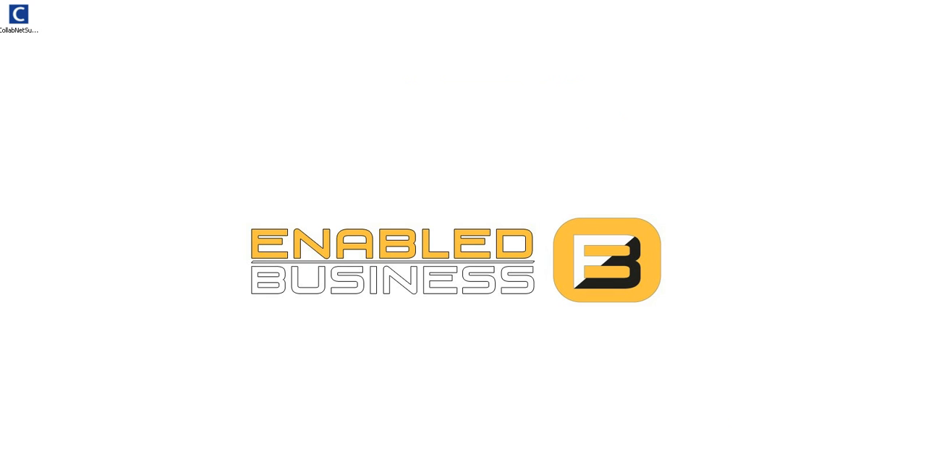
left_click_drag(399, 0, 460, 53)
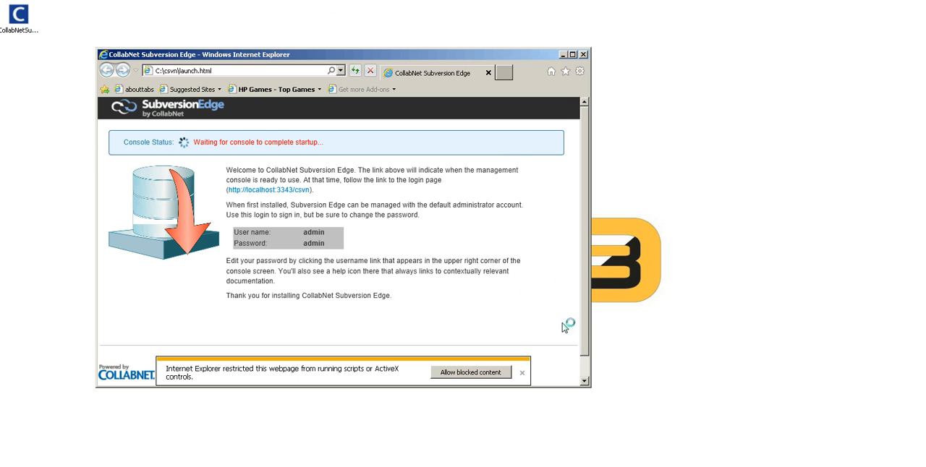
double_click(314, 232)
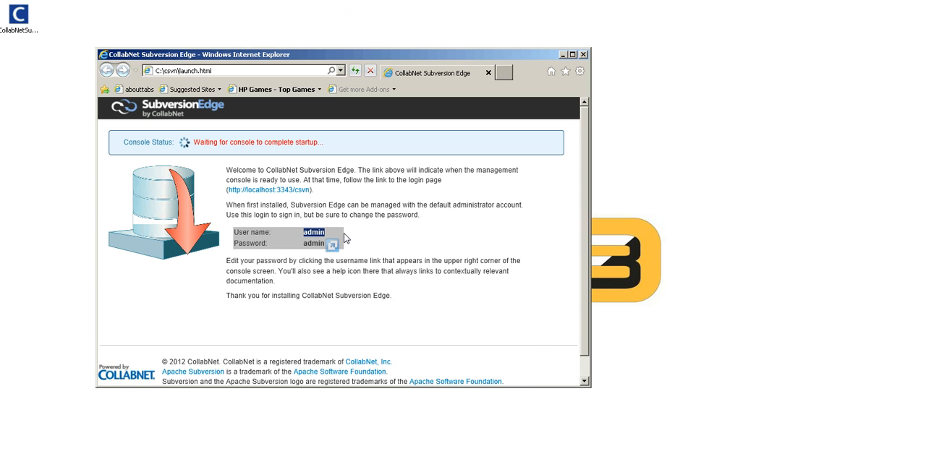
left_click(298, 190)
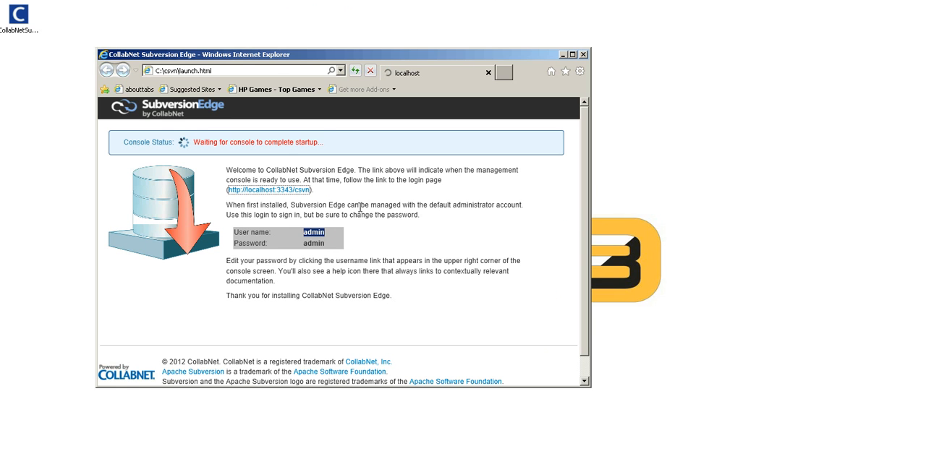
left_click_drag(401, 61, 526, 64)
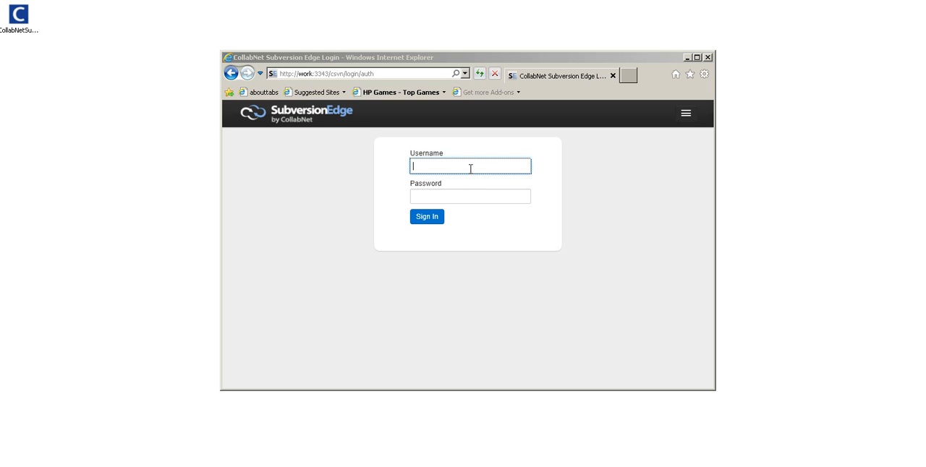
Sign in to the console with the default administrator's username and password, and maximize the browser window
type("admin")
left_click(457, 198)
type("admin")
left_click(428, 220)
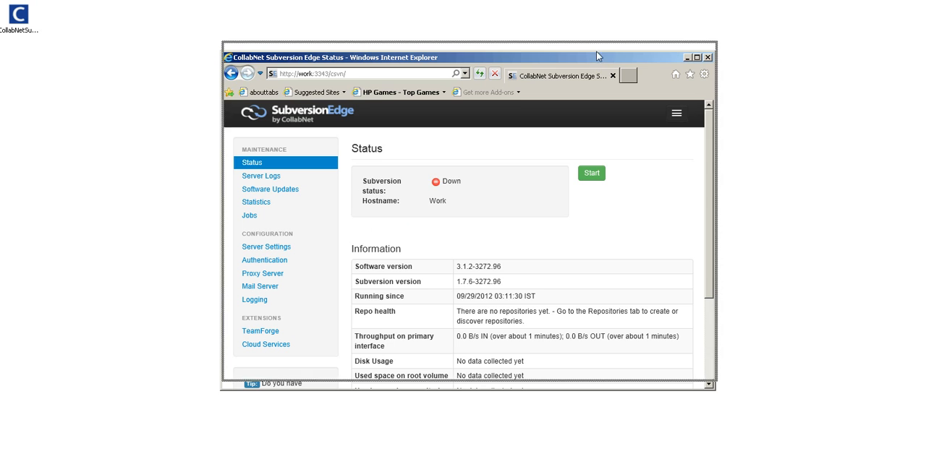
left_click_drag(594, 61, 596, 50)
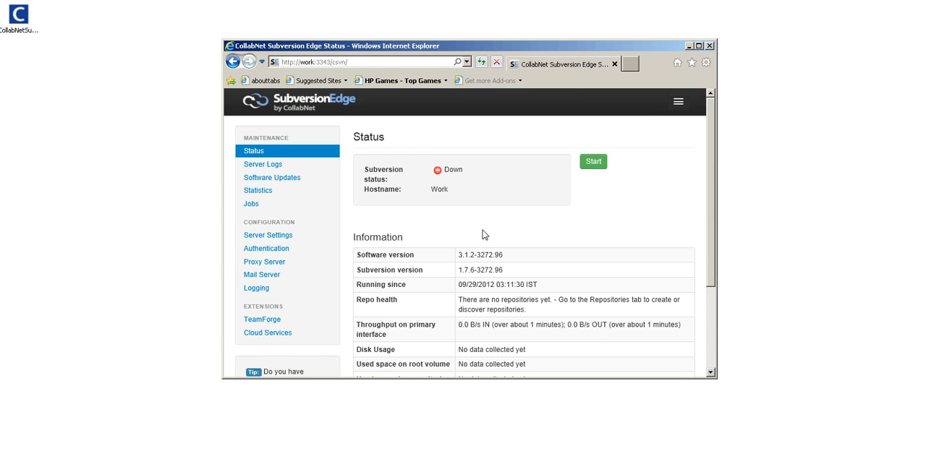
double_click(569, 46)
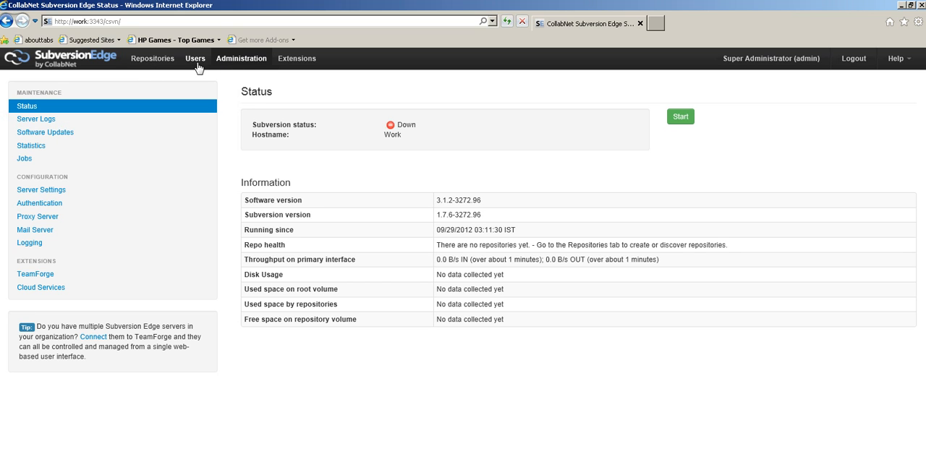
Examine the Maintenance pages in turn: Status information, Server Logs, Software Updates, Statistics and Jobs
left_click(232, 60)
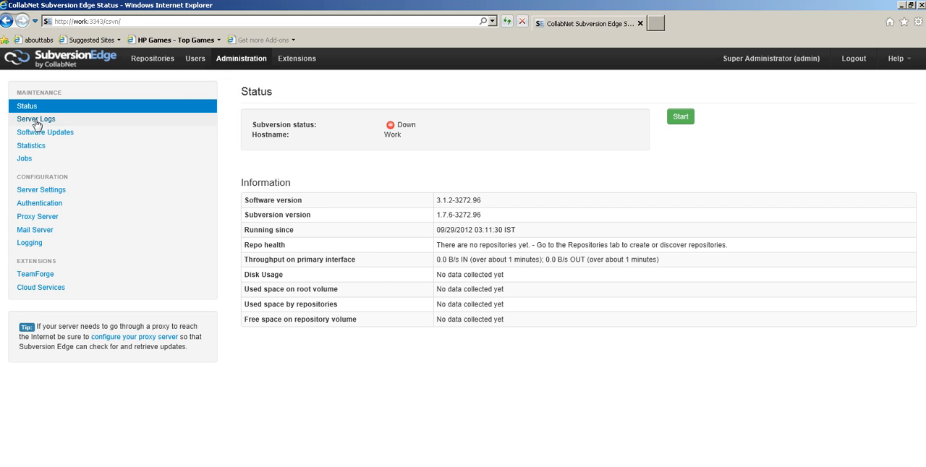
left_click_drag(448, 201, 508, 324)
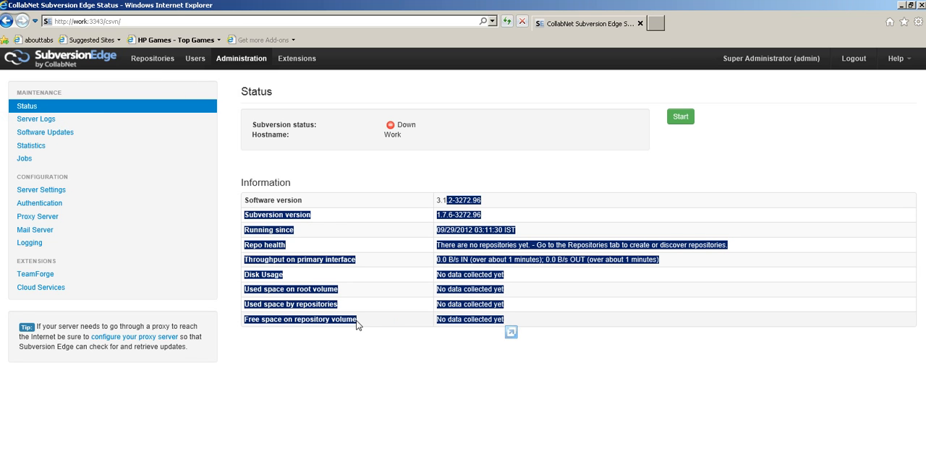
left_click(31, 122)
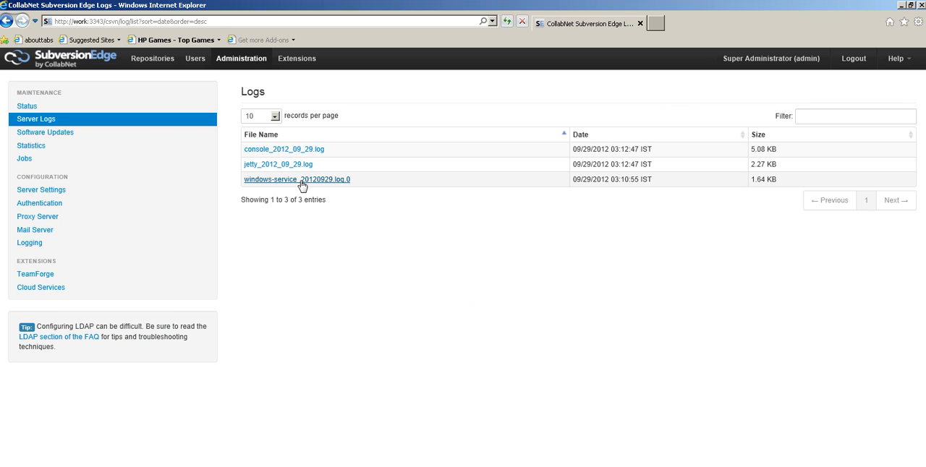
left_click(58, 139)
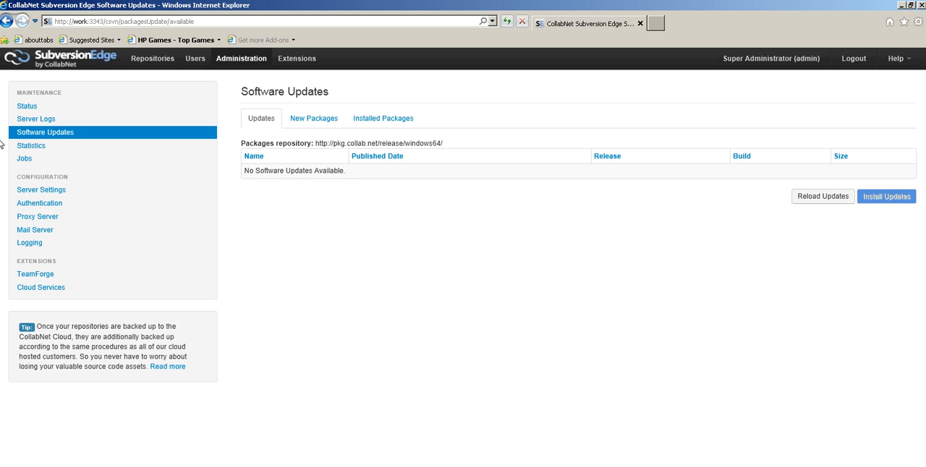
left_click(32, 145)
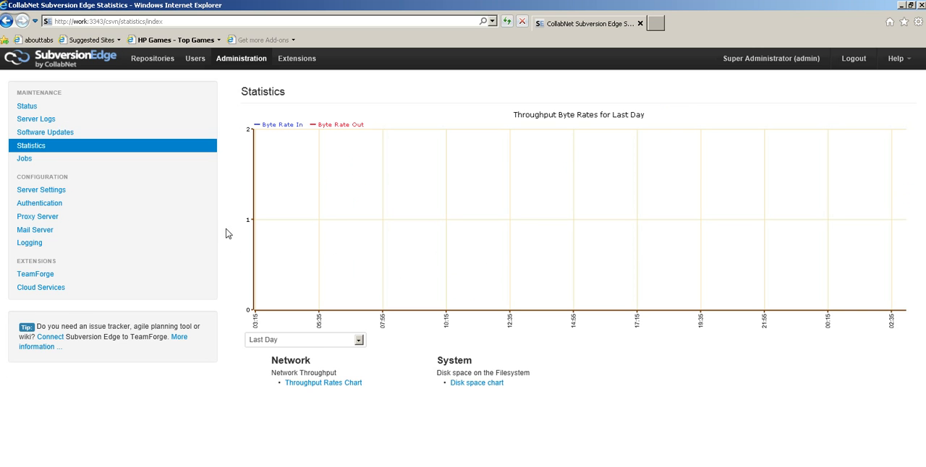
left_click(26, 161)
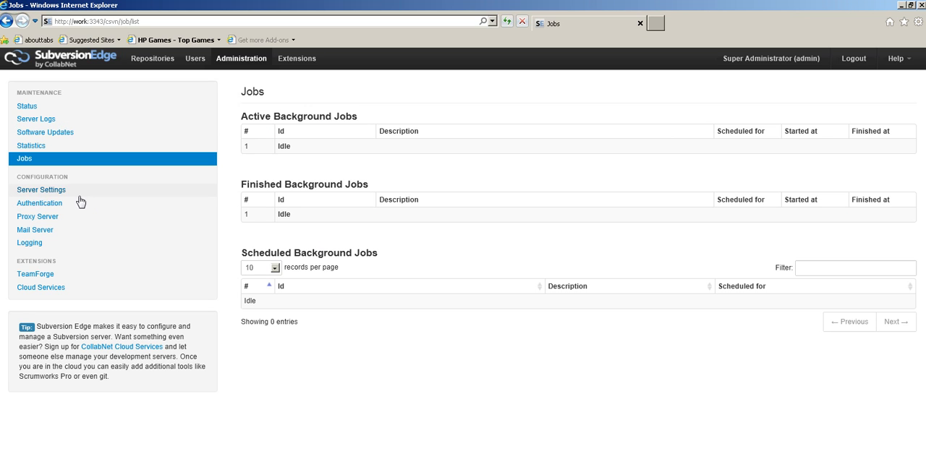
Examine the Server Settings for hostname, port, repository and backup directories, IP address and network interface
left_click(52, 192)
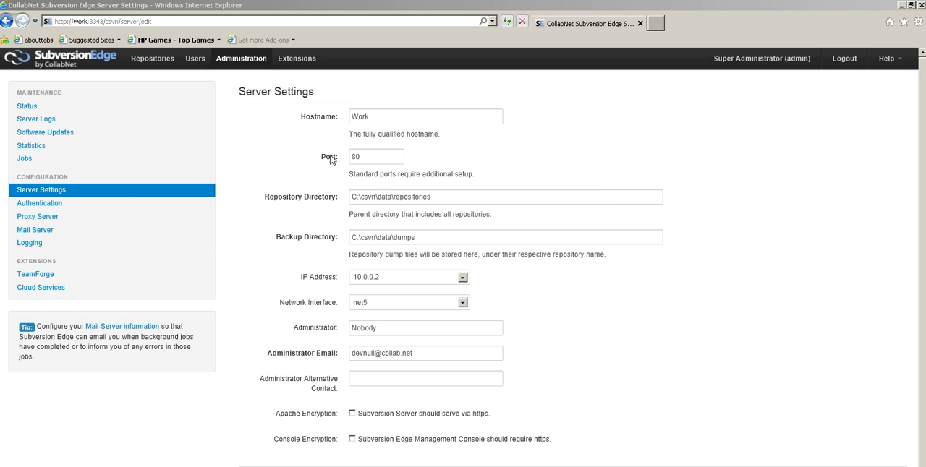
double_click(391, 115)
double_click(362, 154)
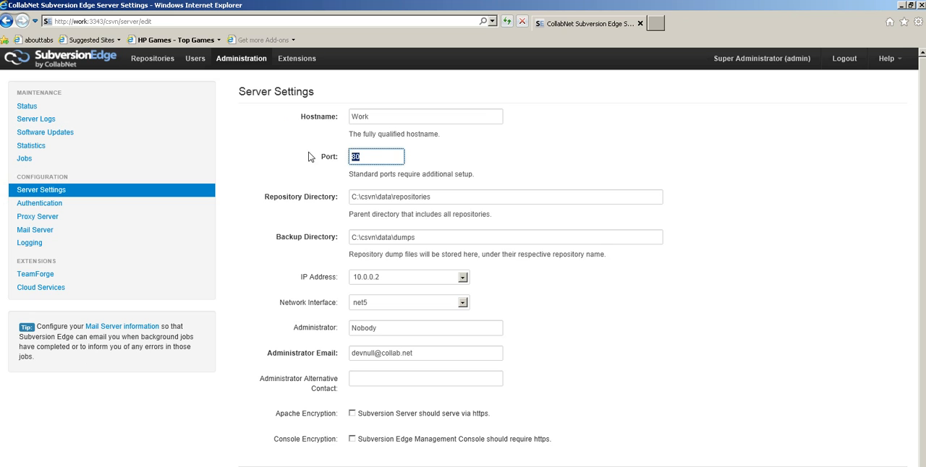
key("Tab")
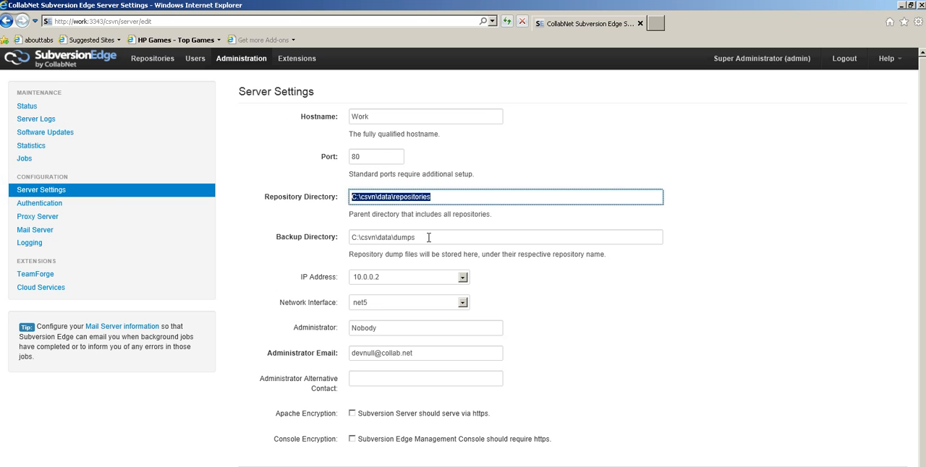
key("Tab")
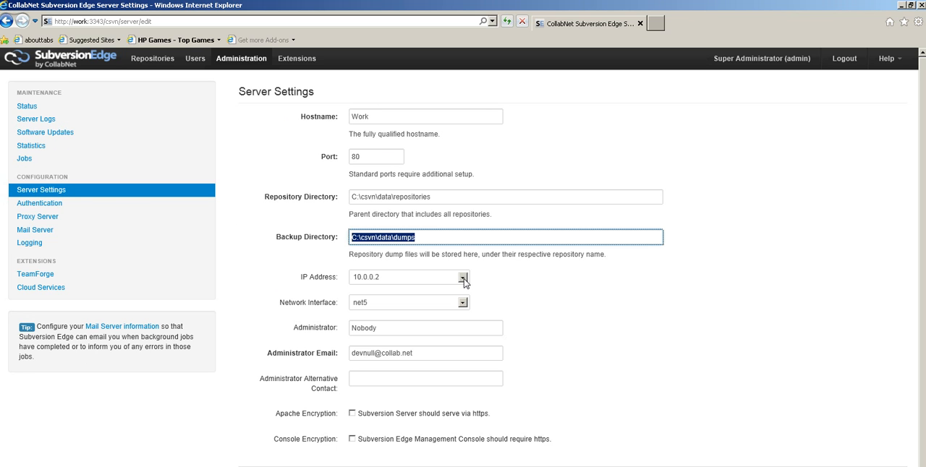
left_click(463, 279)
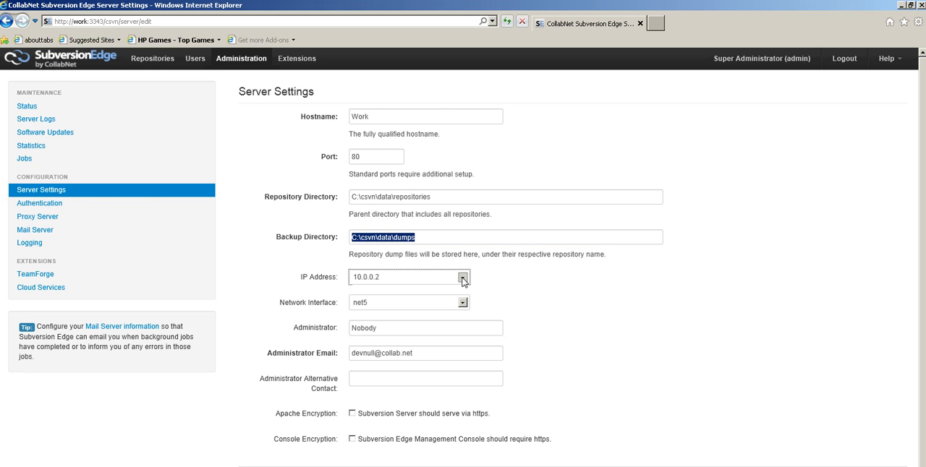
left_click(462, 280)
left_click(462, 280)
left_click(463, 280)
left_click(491, 284)
left_click(467, 304)
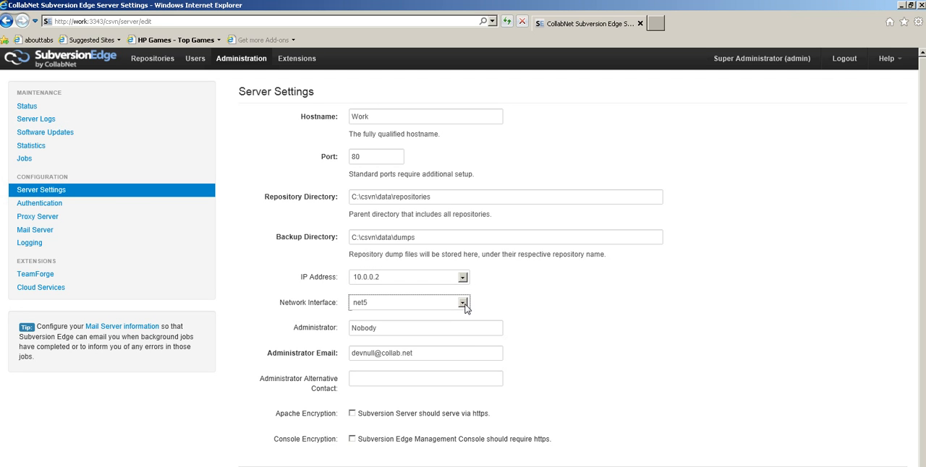
Try entering the administrator's name and e-mail address in the server settings, and clear the e-mail field
left_click_drag(405, 325, 218, 321)
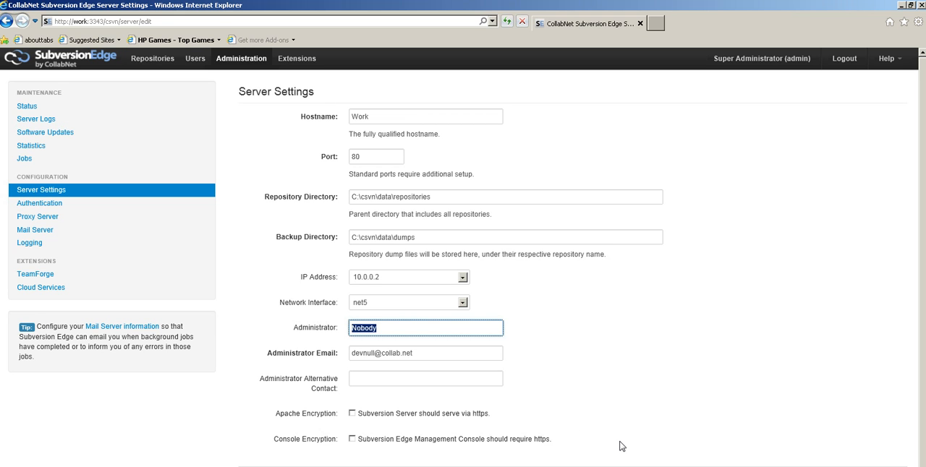
type("Jayanth")
left_click_drag(418, 355, 351, 354)
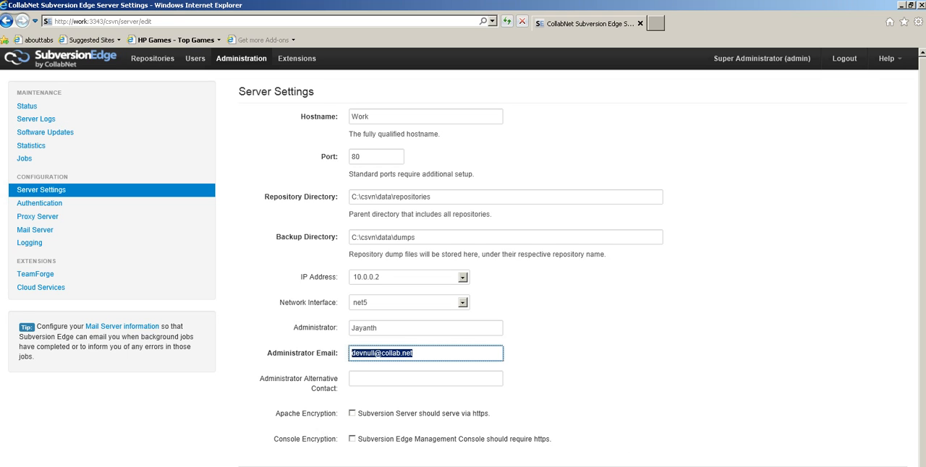
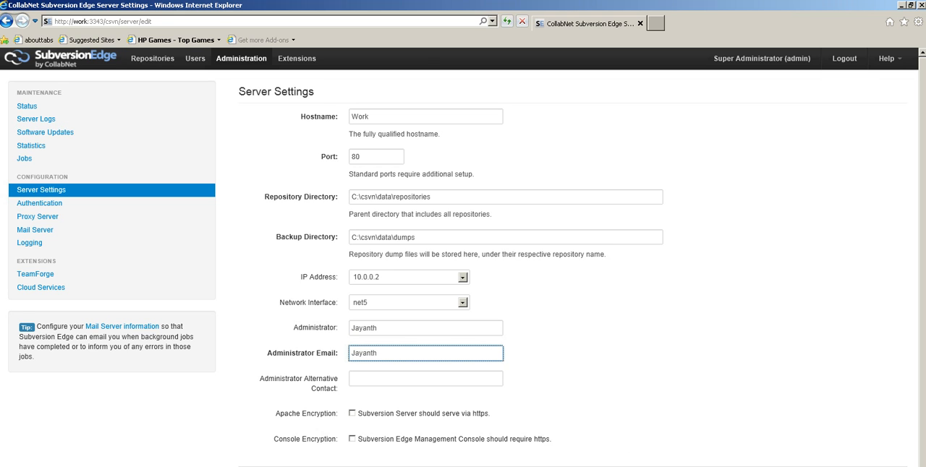
left_click_drag(455, 356, 239, 350)
key("BackSpace")
left_click(365, 379)
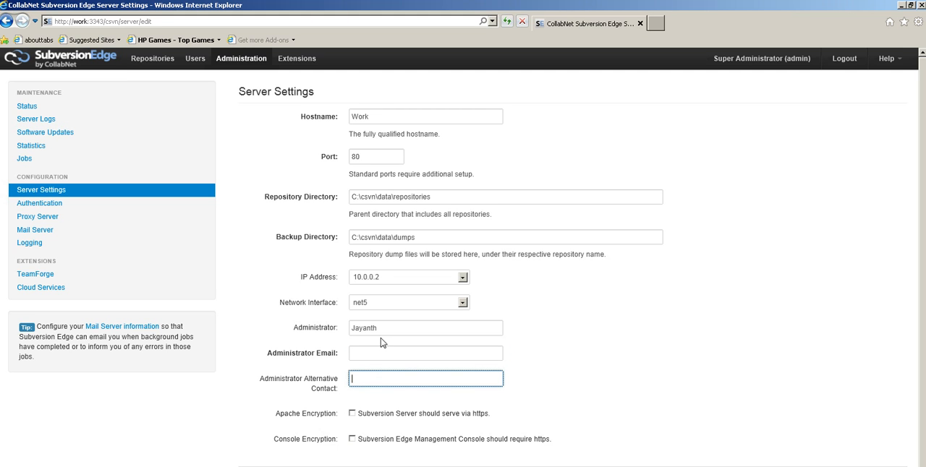
Review the encryption options in the server settings and open the Authentication configuration
scroll(579, 371, "down", 1)
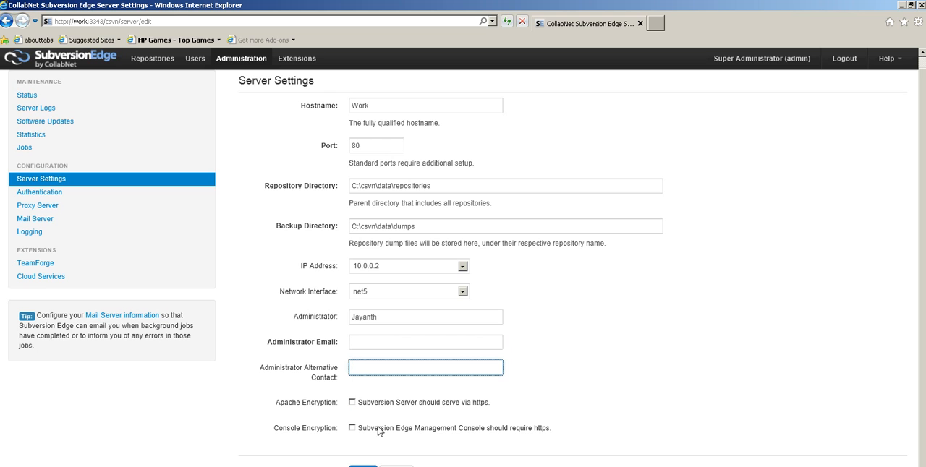
scroll(650, 378, "up", 1)
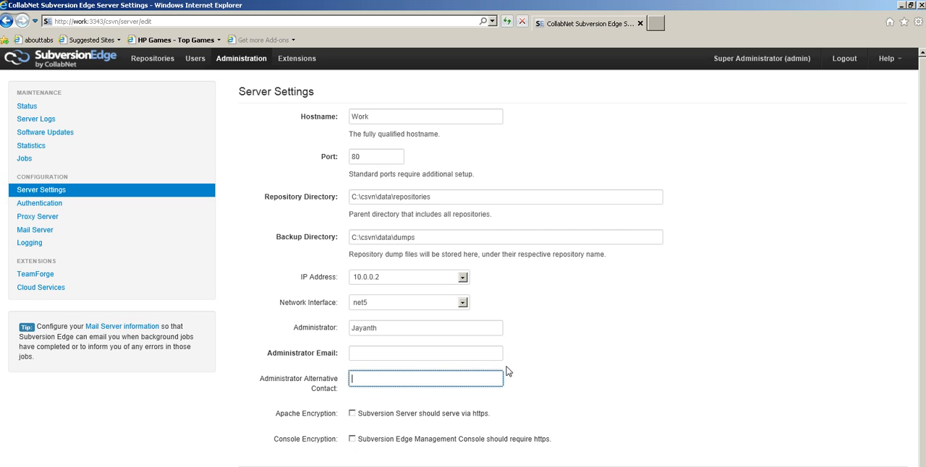
left_click(39, 205)
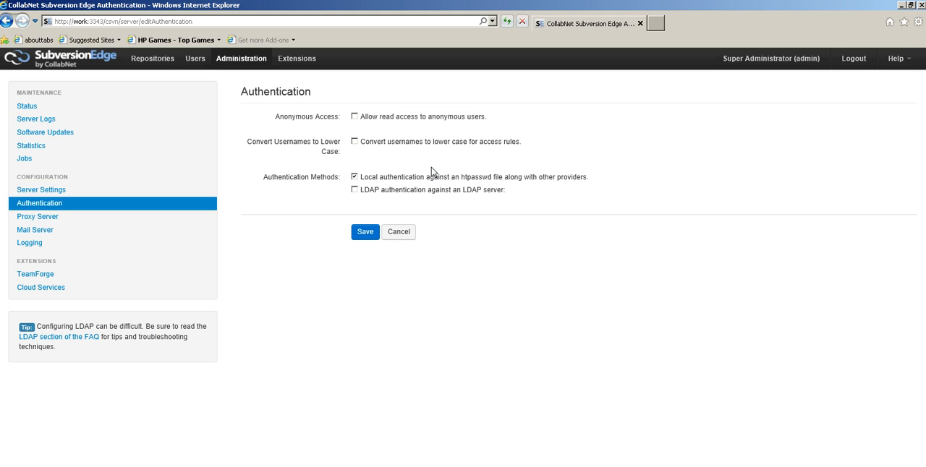
Temporarily enable LDAP authentication to examine its server, bind and search options, and disable it again
left_click(355, 190)
scroll(608, 238, "down", 2)
scroll(609, 238, "down", 1)
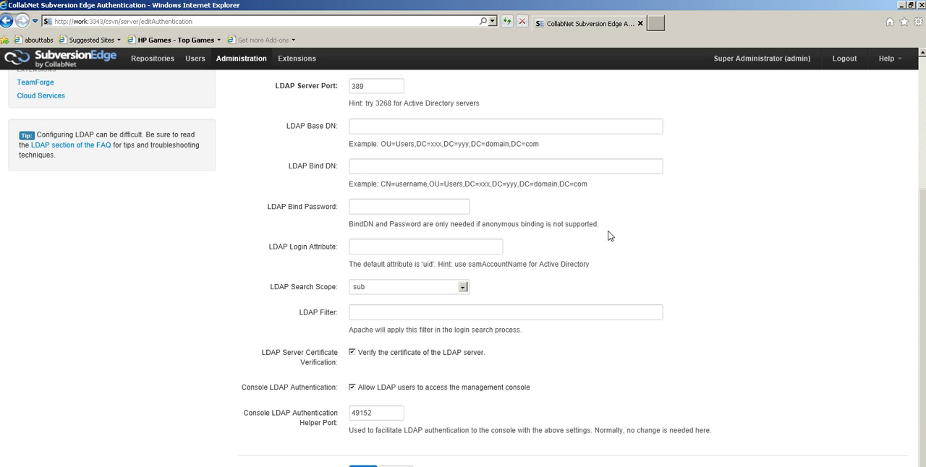
scroll(605, 233, "up", 2)
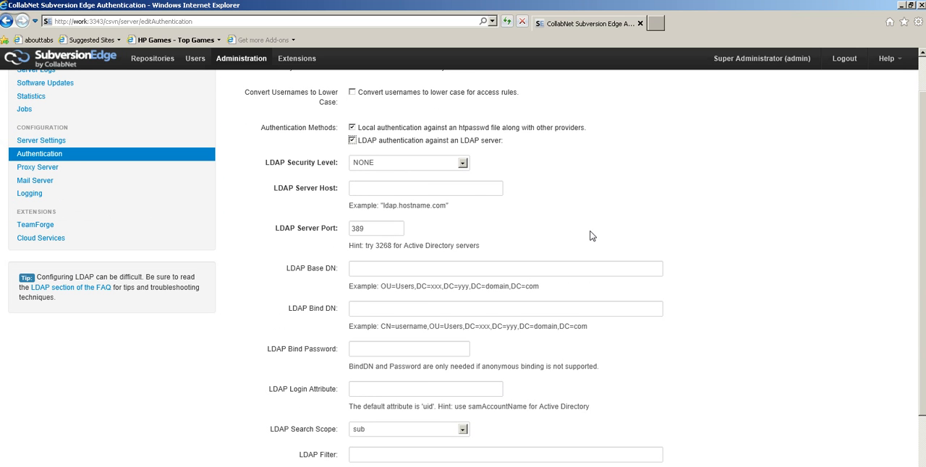
left_click(353, 141)
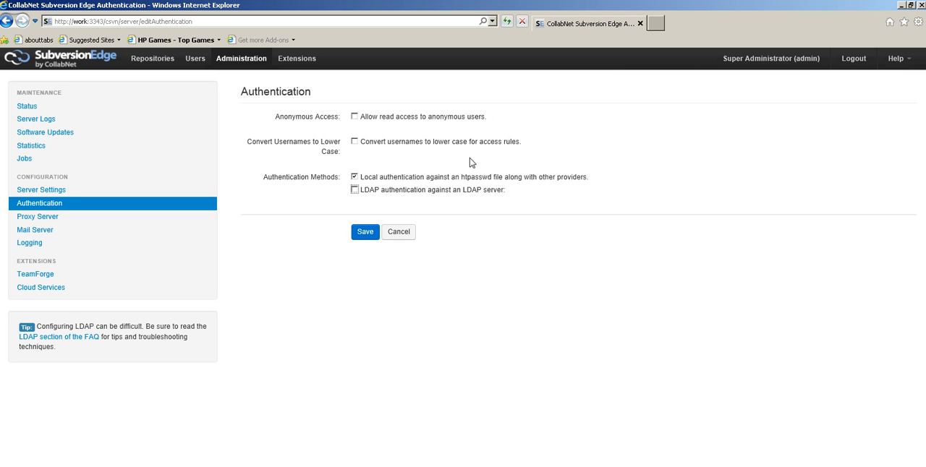
left_click(355, 143)
Review the Proxy Server and Mail Server configuration pages and open the Logging settings
left_click(39, 218)
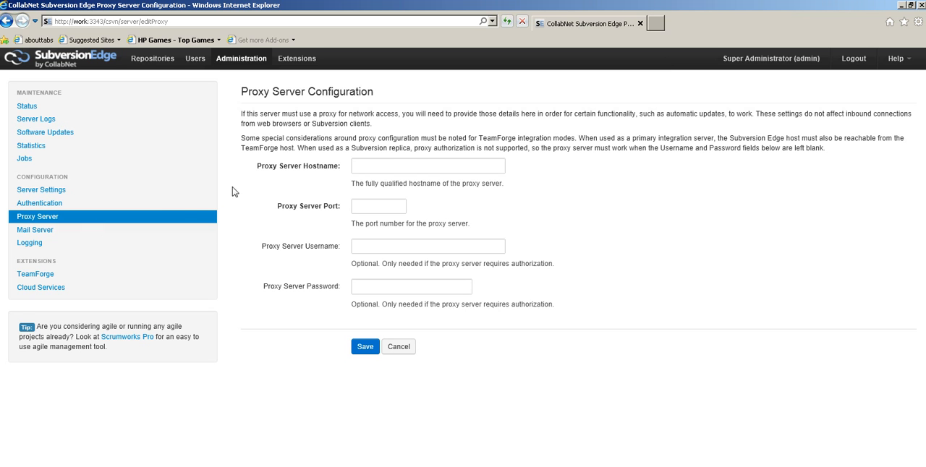
left_click(43, 235)
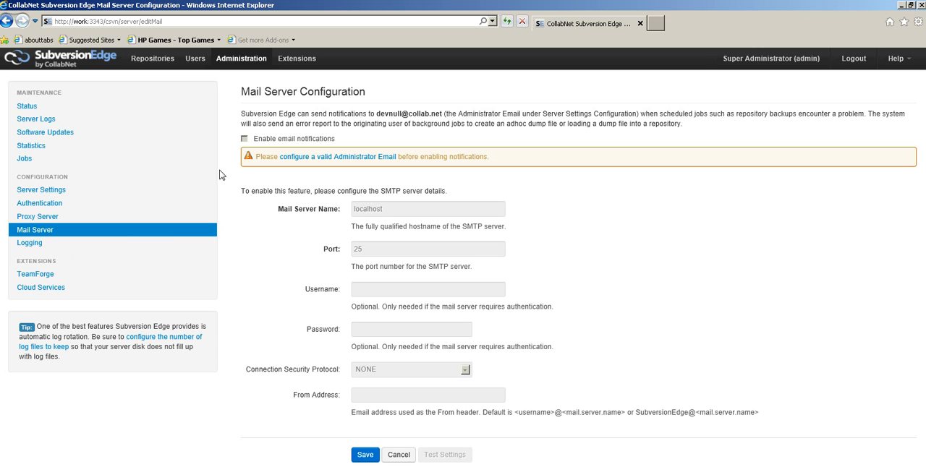
left_click(21, 245)
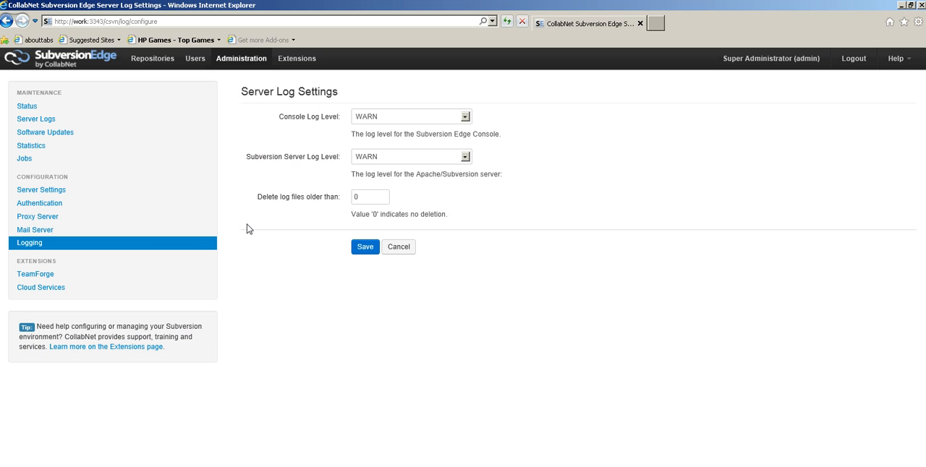
Examine the console log level, the Subversion server log level and the log file deletion setting
double_click(385, 199)
left_click(466, 117)
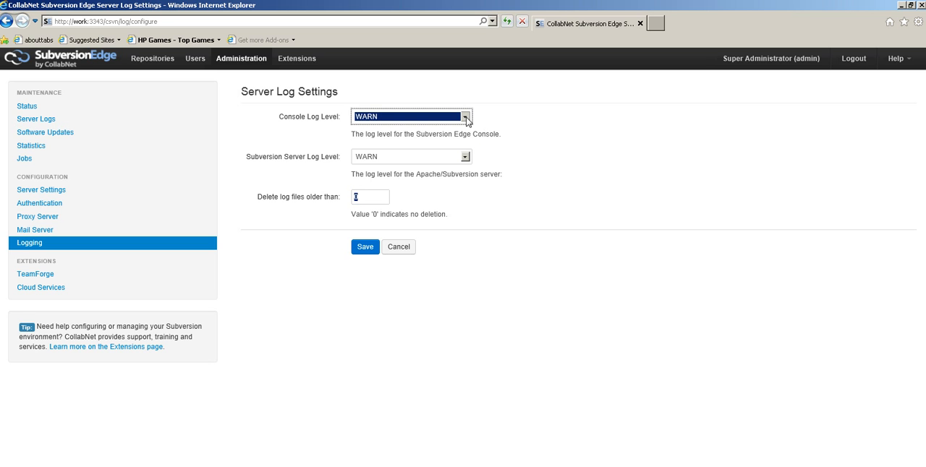
left_click(487, 130)
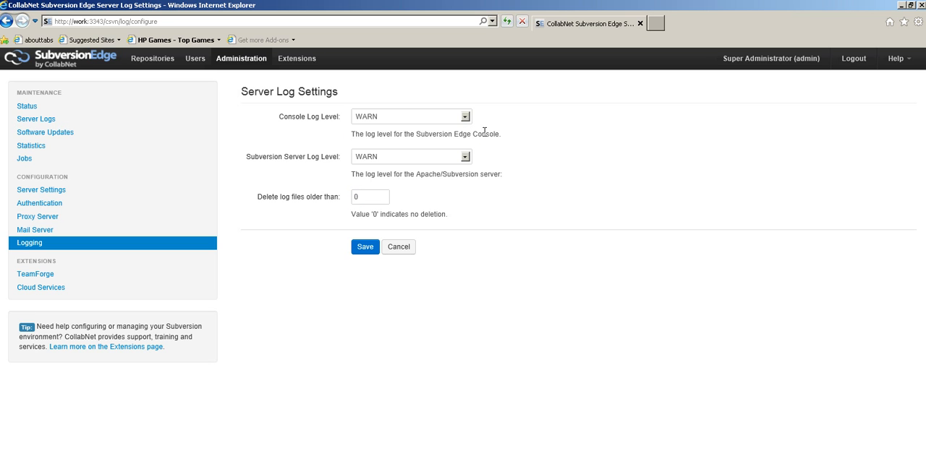
left_click(356, 116)
left_click(405, 156)
left_click(405, 161)
left_click(308, 209)
Examine the user list and the descriptions of the available roles, including the full, system, repository and hook script administrators
left_click(194, 58)
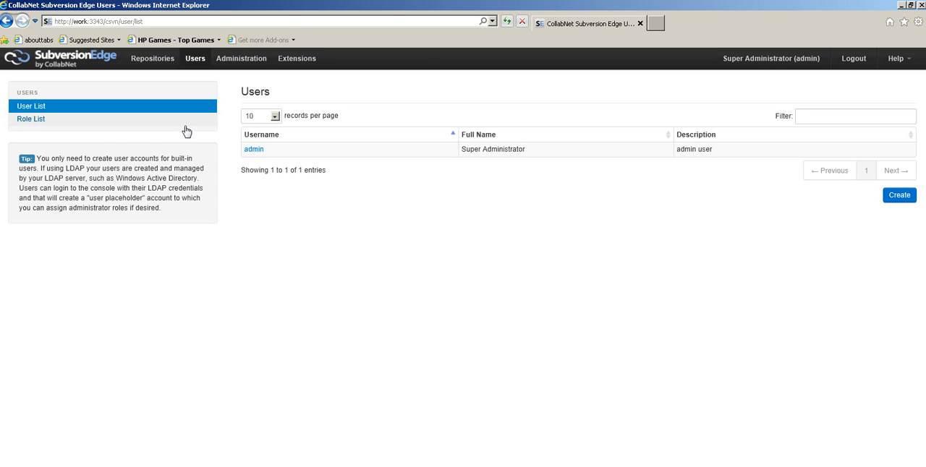
left_click(40, 122)
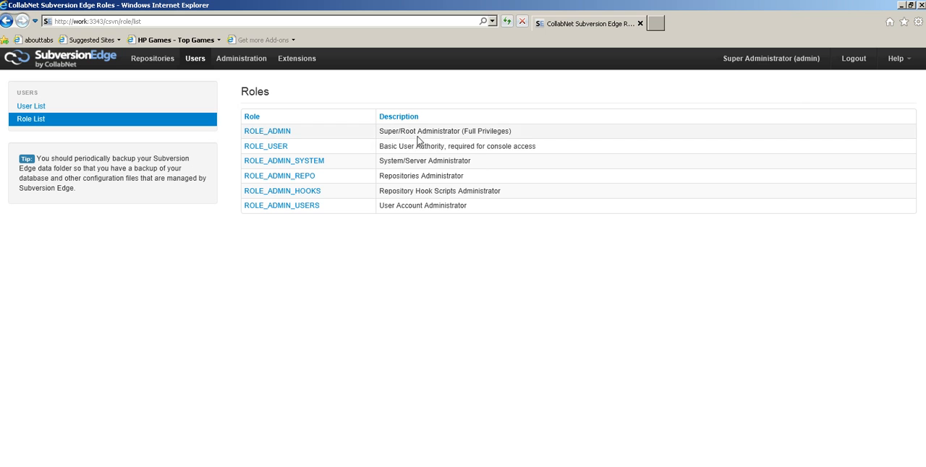
left_click_drag(510, 135, 397, 143)
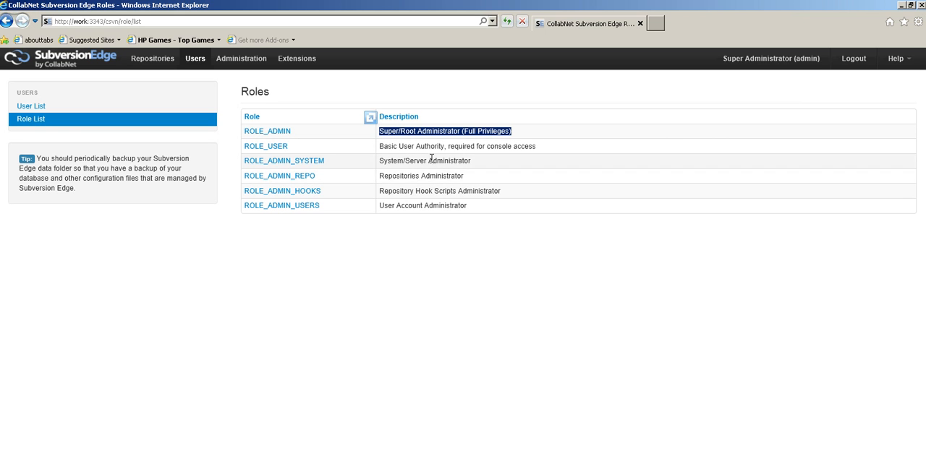
left_click(400, 146)
left_click_drag(400, 147, 553, 149)
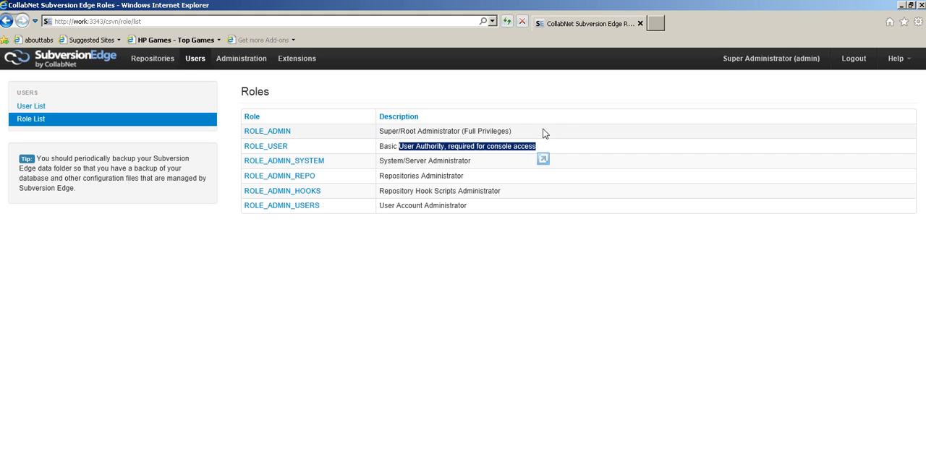
left_click_drag(376, 165, 476, 162)
left_click_drag(384, 184, 443, 186)
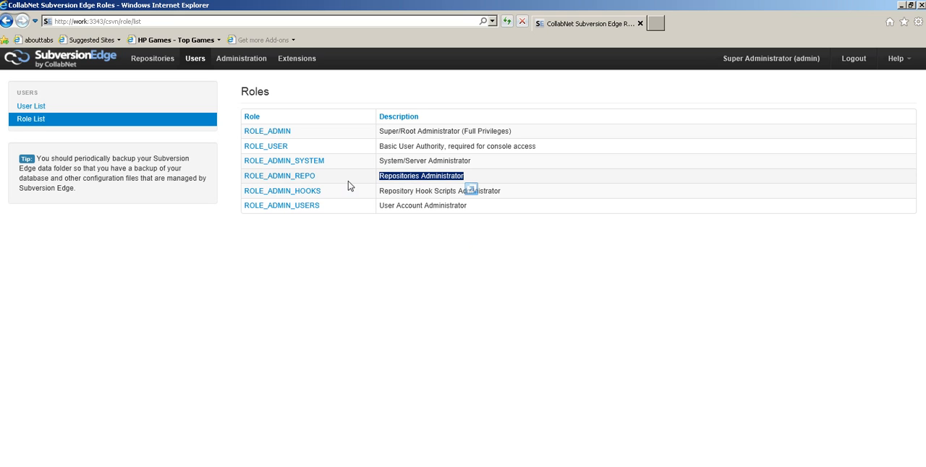
left_click(403, 235)
left_click_drag(382, 131, 511, 141)
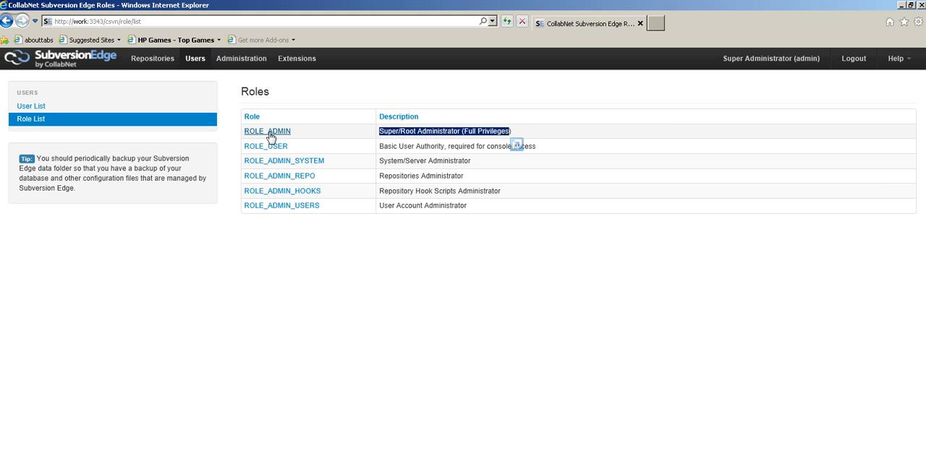
left_click(383, 180)
left_click_drag(382, 176, 488, 178)
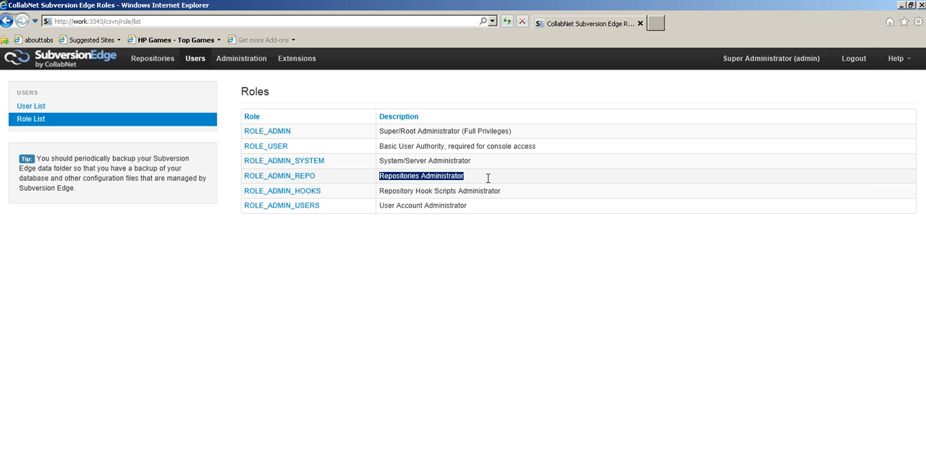
left_click(467, 250)
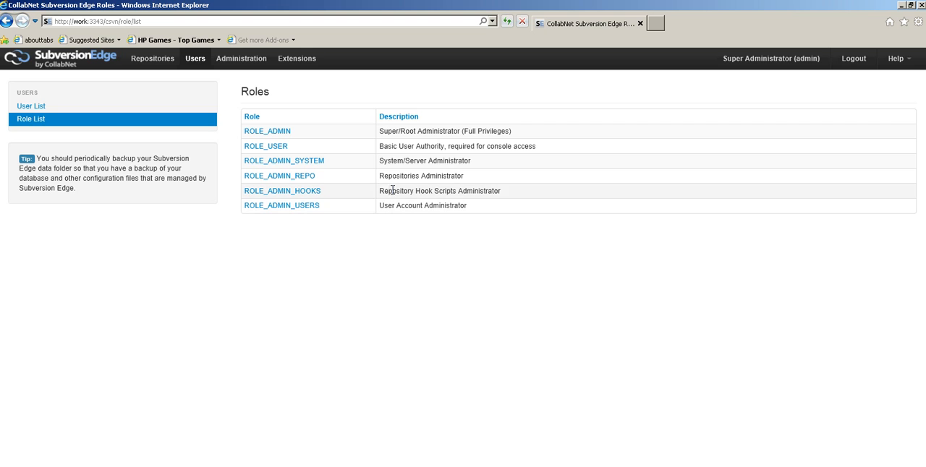
left_click_drag(388, 191, 501, 191)
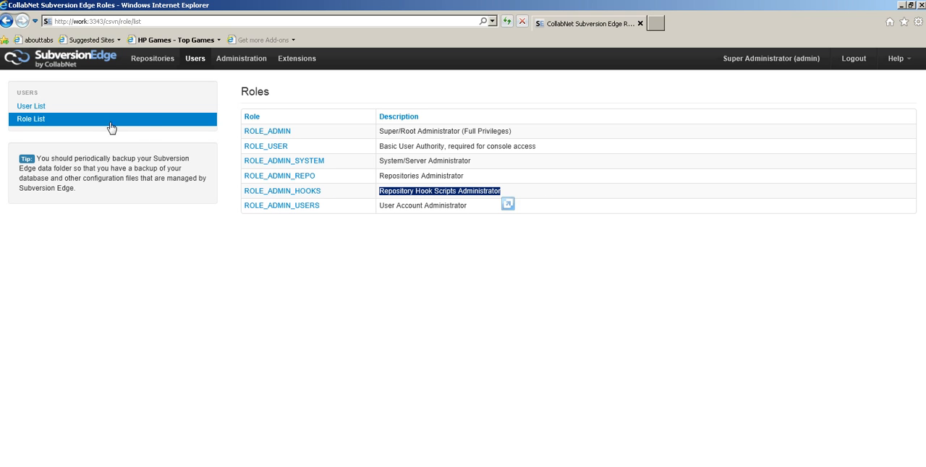
Start a new user account from the user list and enter the user's login name and full name
left_click(32, 106)
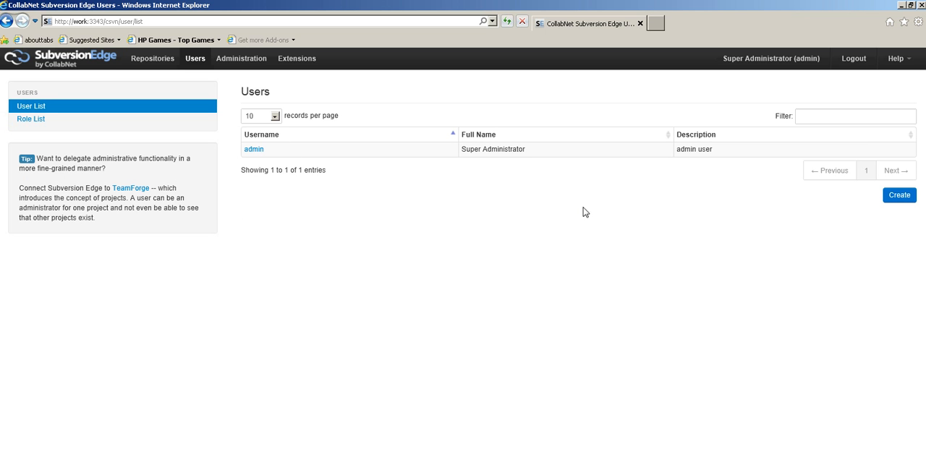
left_click(908, 199)
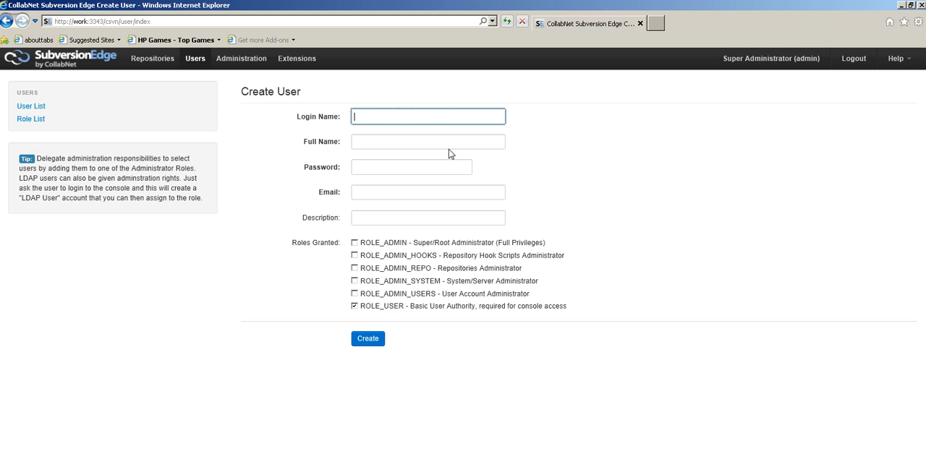
type("jayanth")
key("Tab")
type("H")
key("BackSpace")
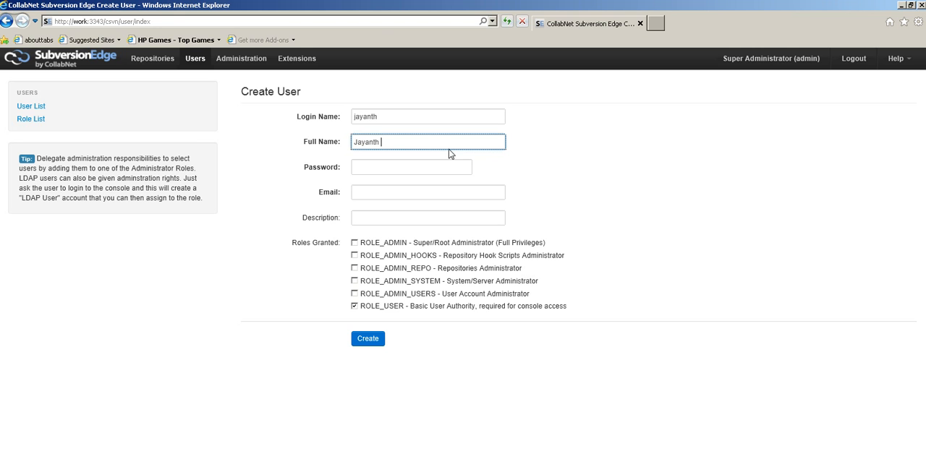
Enter the new user's password and e-mail address
key("Tab")
type("•••")
key("BackSpace")
key("BackSpace")
key("BackSpace")
type("•••••••")
key("Tab")
key("Tab")
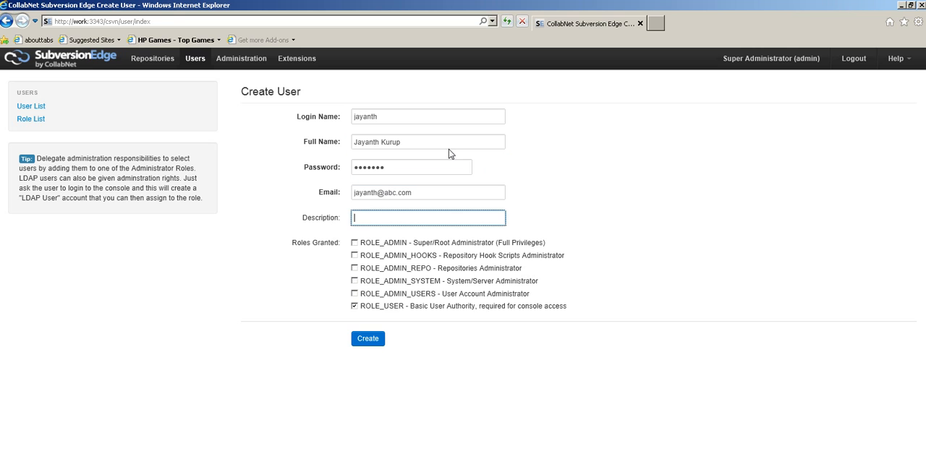
Describe the user as "a sample user", grant ROLE_ADMIN_REPO in addition to ROLE_USER, create the account and check its details
type("a sample user")
left_click(355, 307)
left_click(354, 268)
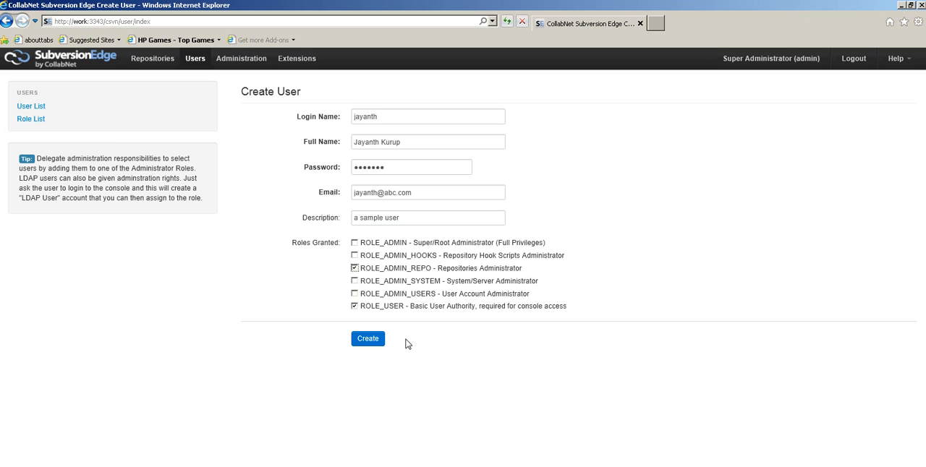
left_click(379, 347)
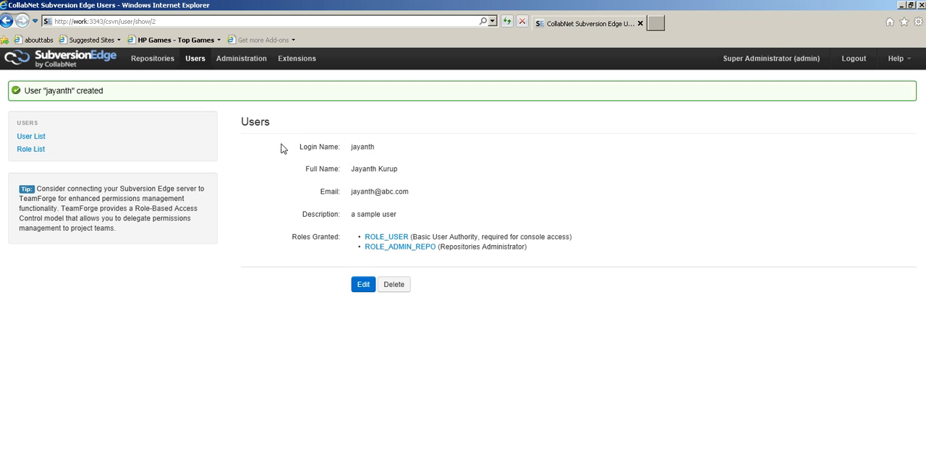
left_click_drag(24, 91, 104, 91)
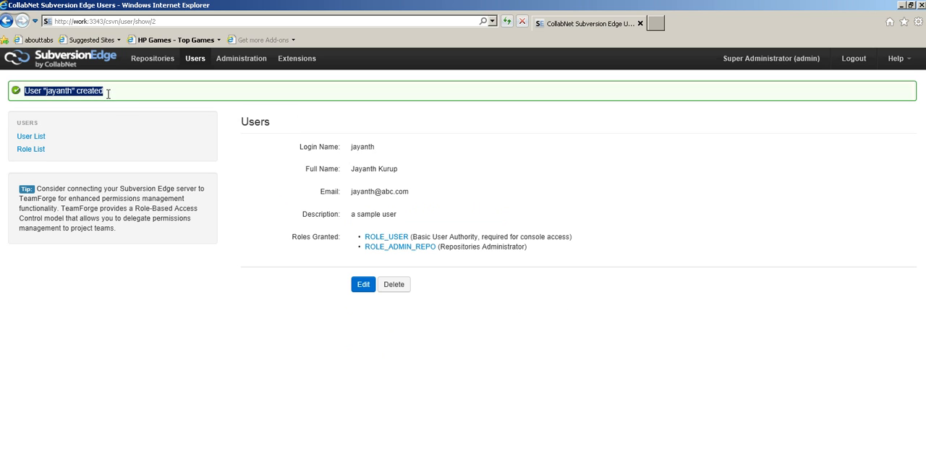
left_click_drag(520, 238, 341, 225)
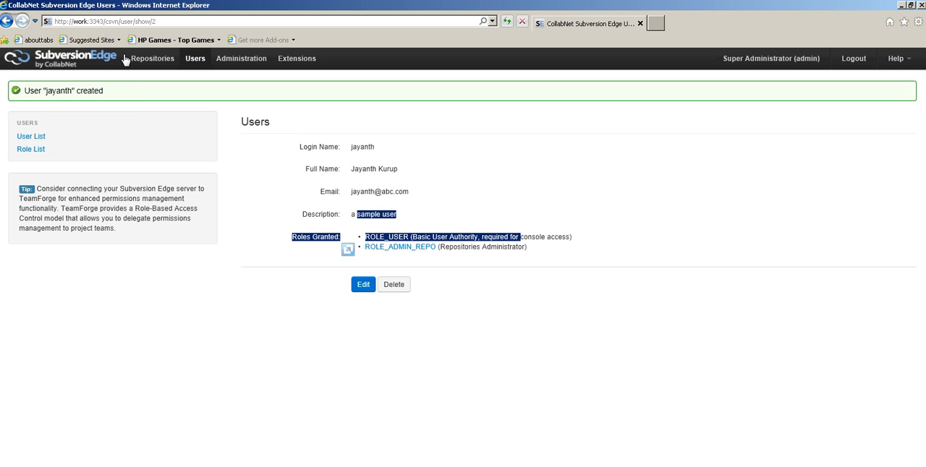
Start a new repository and name it ASampleRepo
left_click(149, 61)
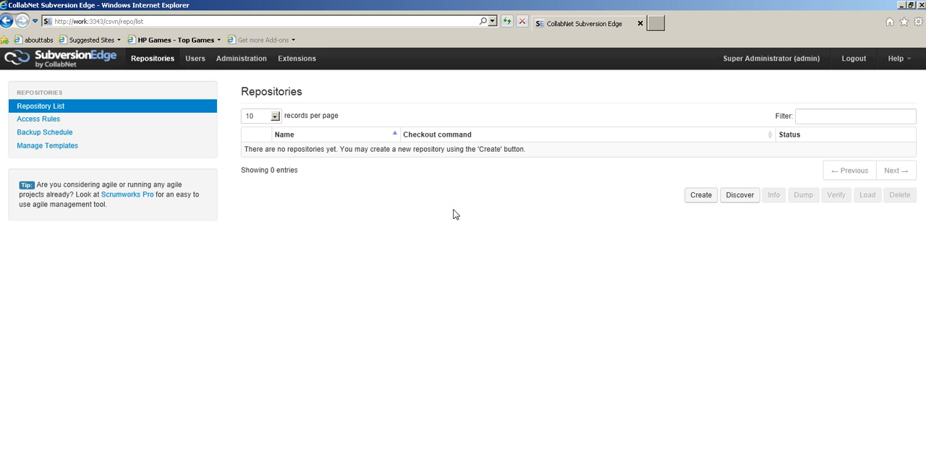
left_click(696, 205)
left_click(391, 115)
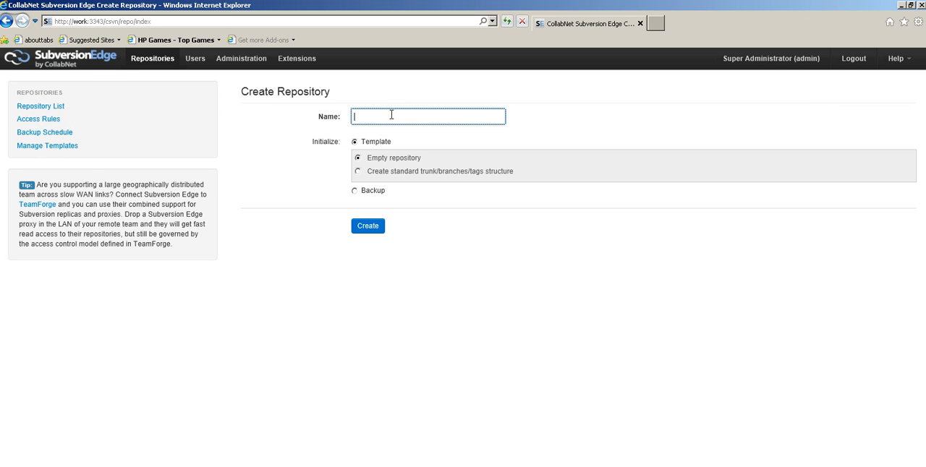
type("ASampleRepo")
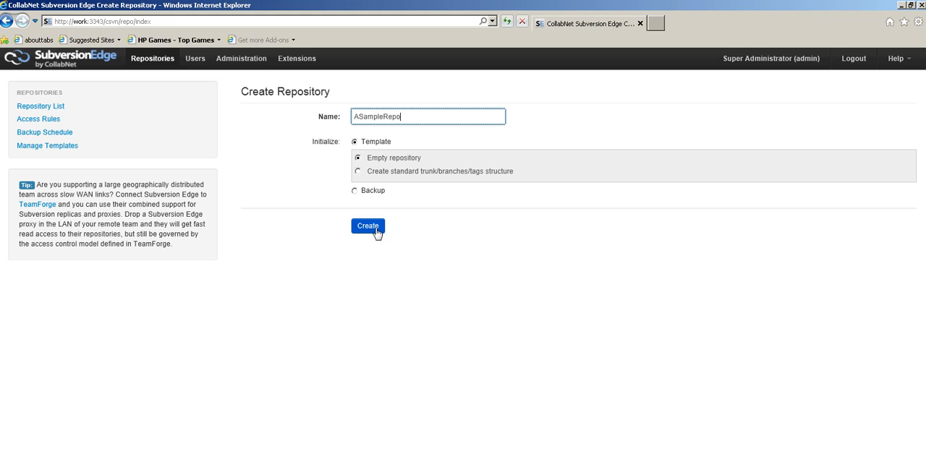
Initialize the repository with the standard trunk/branches/tags structure template and create it
left_click(358, 171)
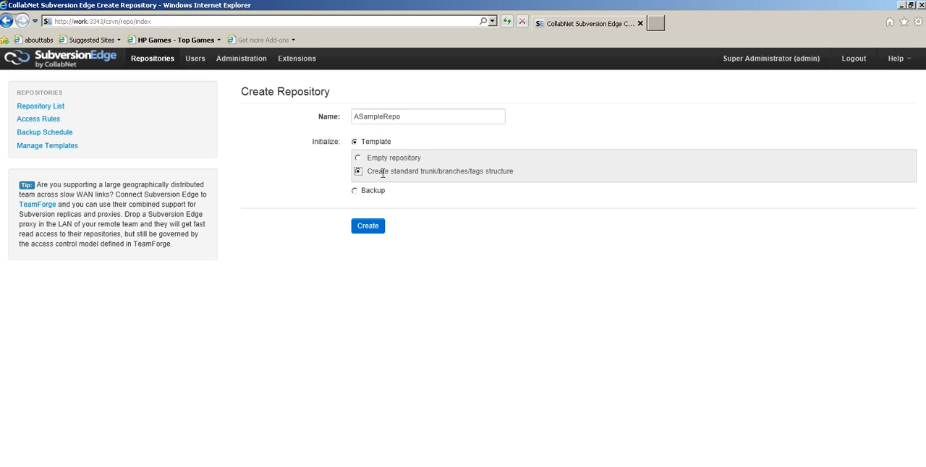
left_click_drag(376, 170, 513, 171)
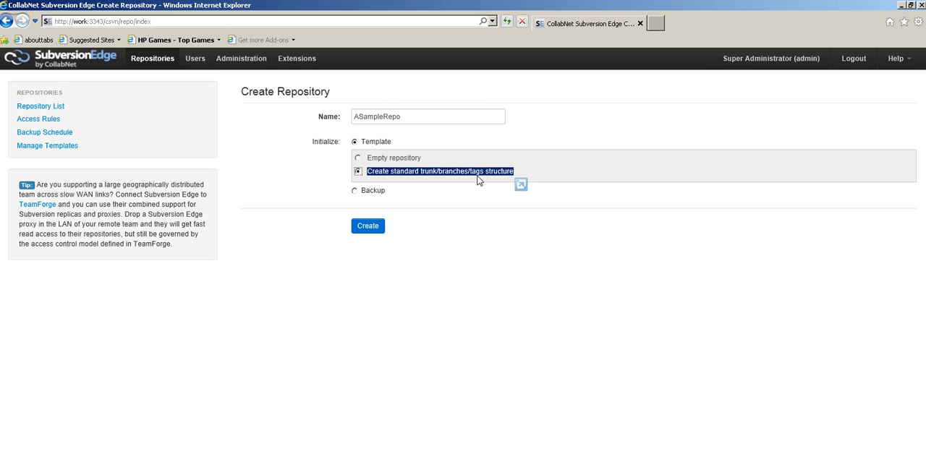
left_click(358, 159)
left_click(363, 172)
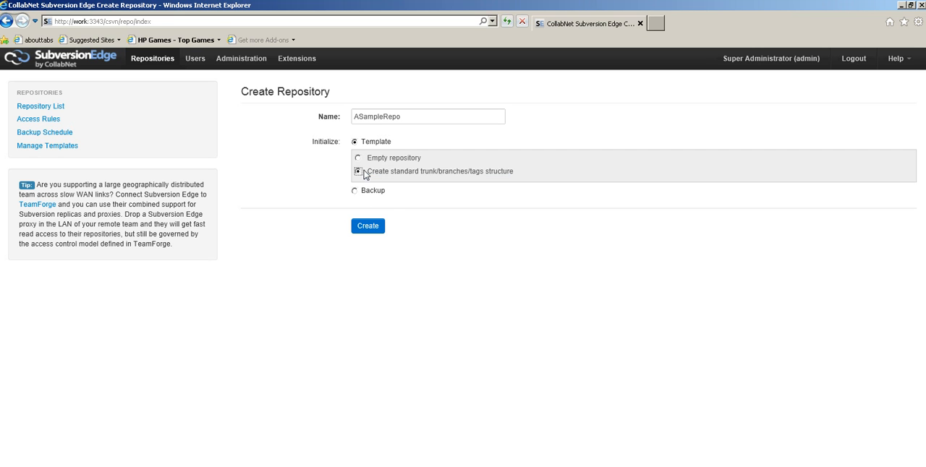
left_click(378, 226)
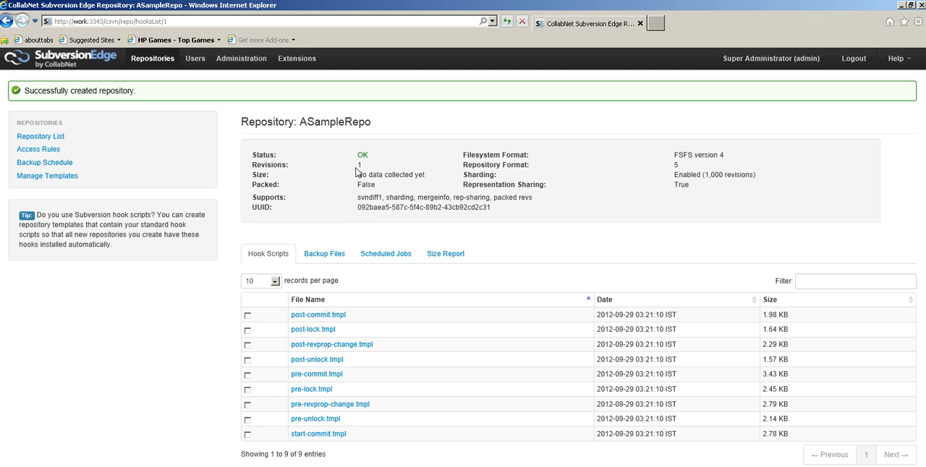
Review the new repository's size information and examine the repository access rules
left_click_drag(357, 177, 434, 181)
left_click(440, 195)
left_click(40, 149)
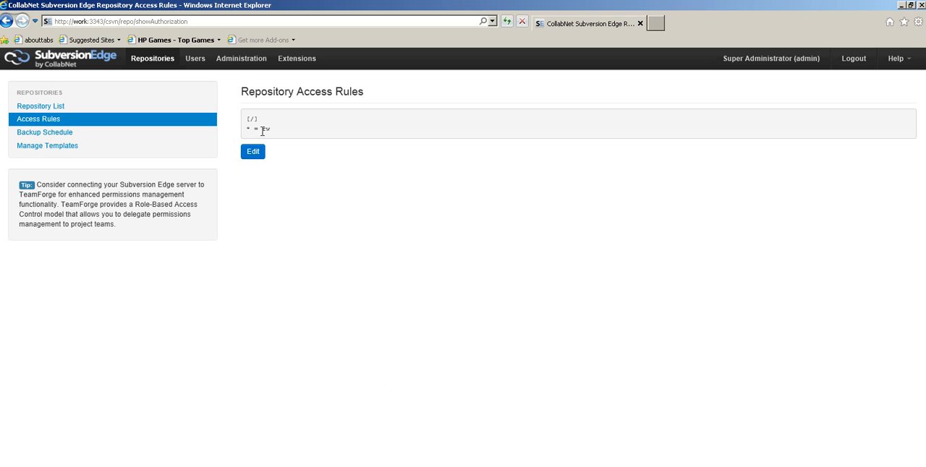
left_click_drag(273, 130, 289, 154)
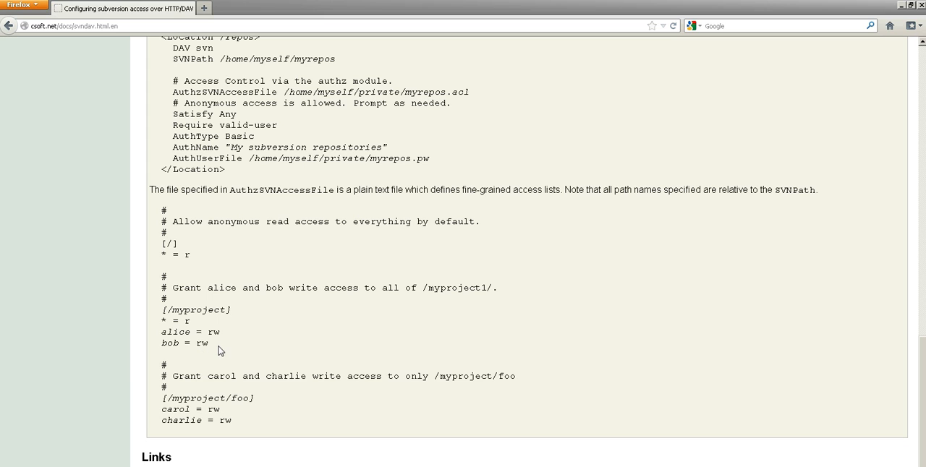
Examine the sample access file's [/myproject] section, including the path and the read-write lines for its two users
left_click_drag(219, 351, 161, 310)
left_click(238, 331)
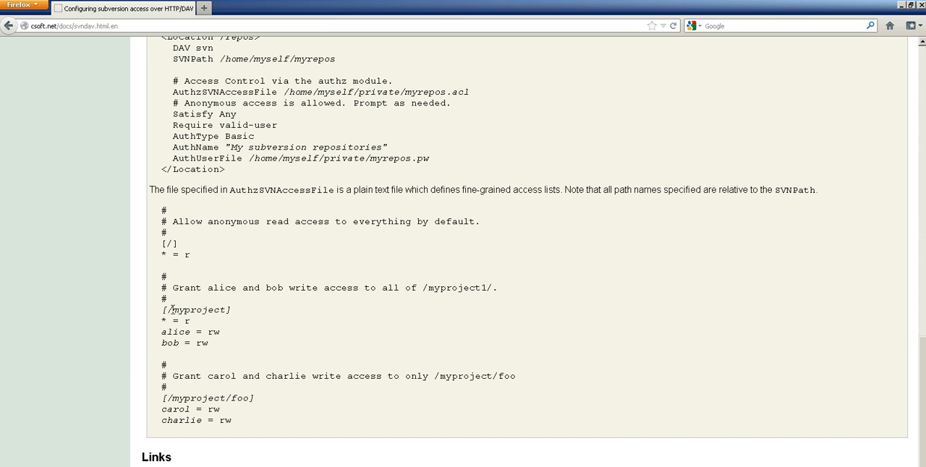
double_click(173, 309)
left_click_drag(167, 321, 151, 334)
left_click(231, 334)
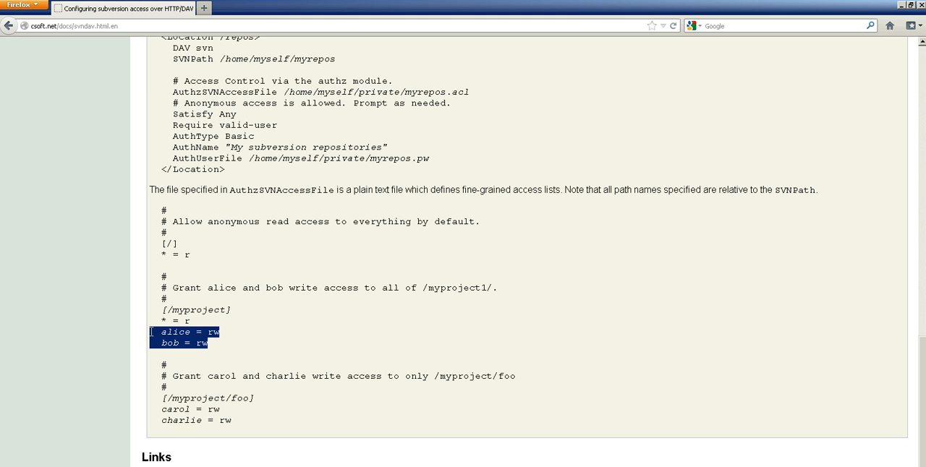
left_click(214, 347)
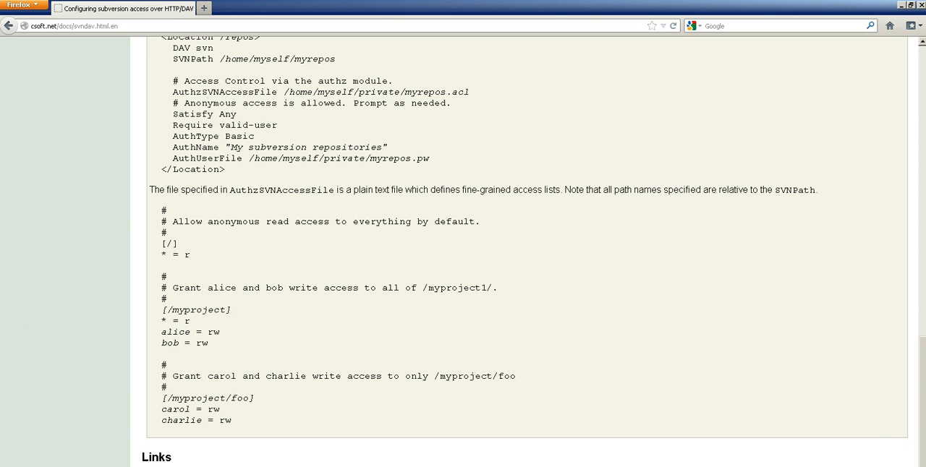
Switch to Subversion Edge, add a rule under [/] granting the named user rw access, following the documentation's syntax, and save the access rules
key("alt+Tab")
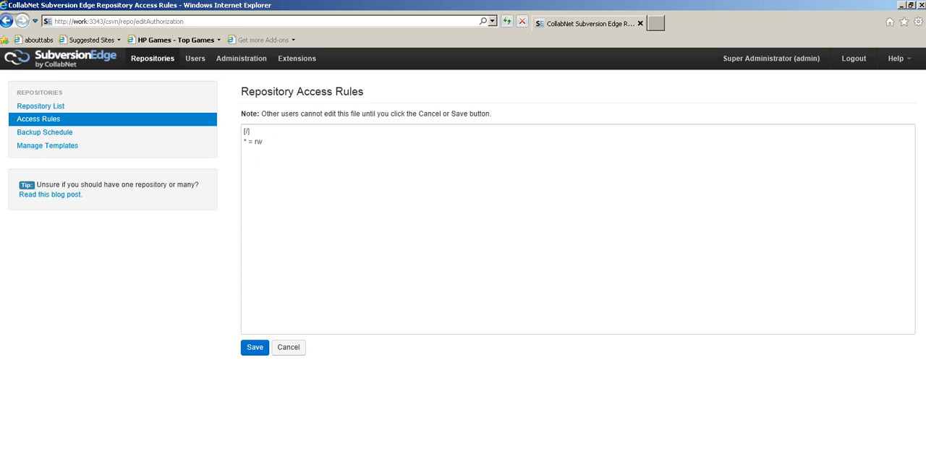
key("alt+Tab")
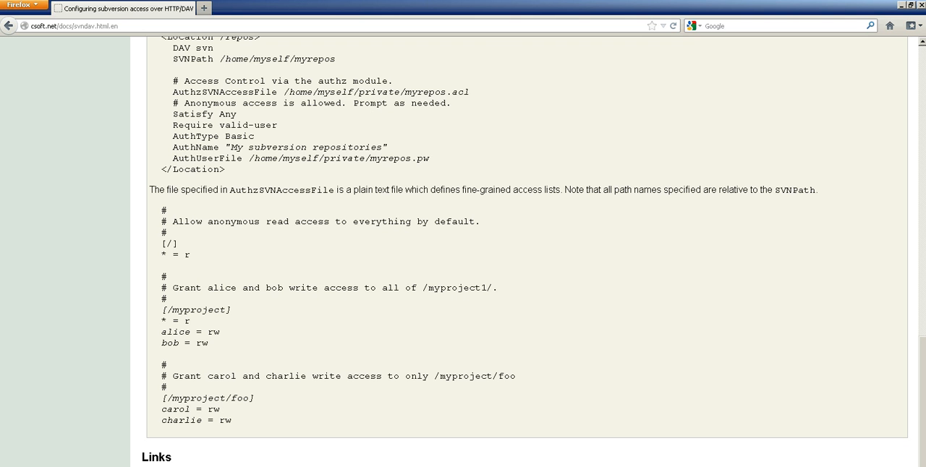
left_click_drag(161, 332, 227, 335)
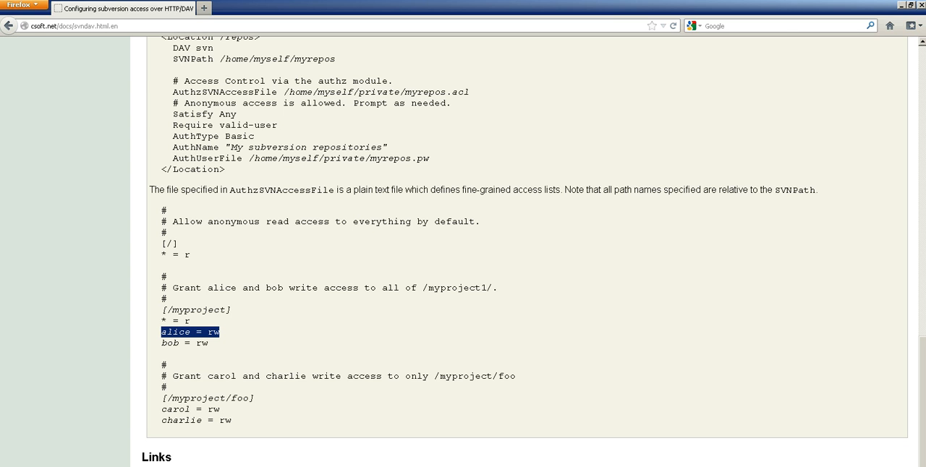
key("alt+Tab")
left_click(347, 176)
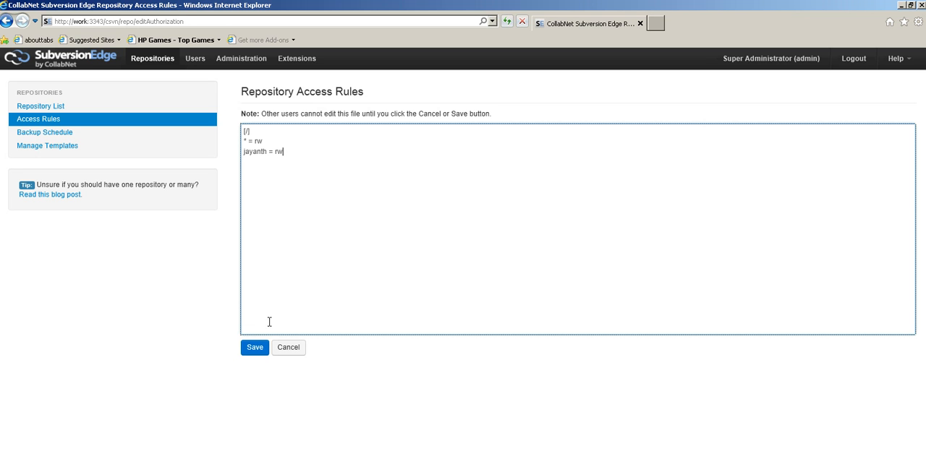
left_click(255, 350)
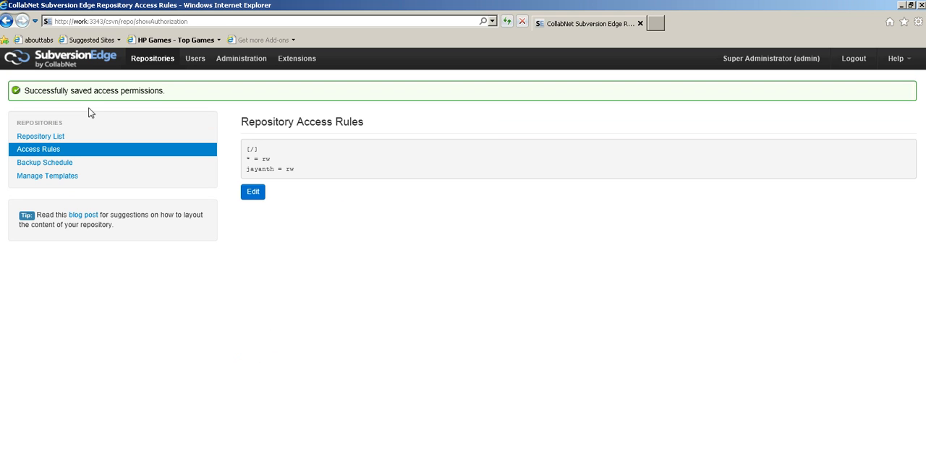
left_click_drag(69, 92, 172, 103)
Review the repository backup schedule page, including the number of backups to keep and the available job types
left_click(58, 163)
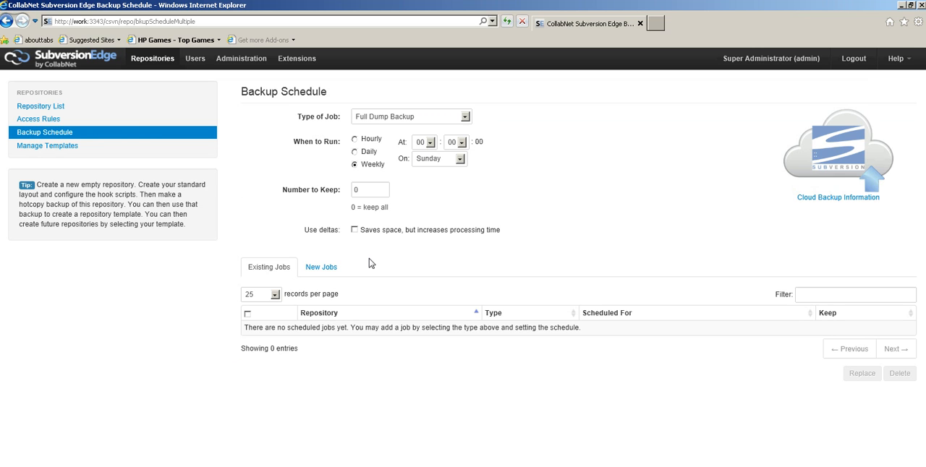
left_click(381, 193)
left_click(461, 121)
left_click(450, 131)
left_click(455, 119)
left_click(455, 131)
left_click(467, 121)
left_click(467, 121)
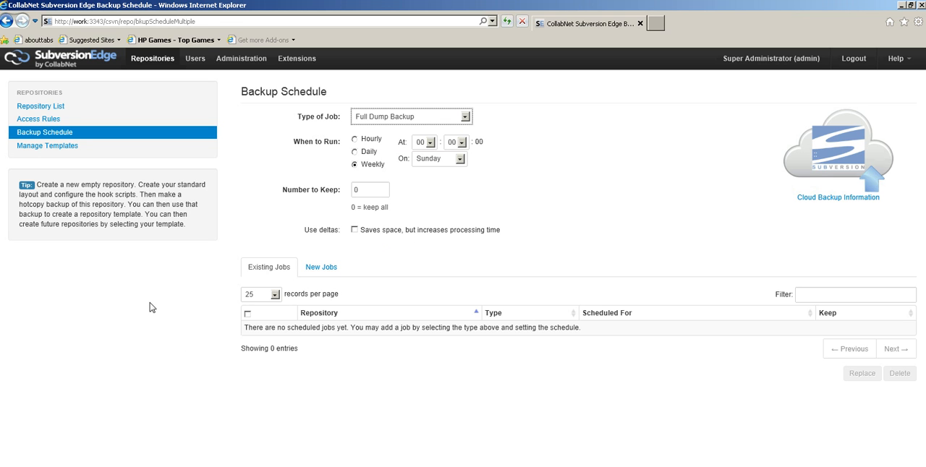
Review the repository templates and open the details of the standard trunk/branches/tags structure template
left_click(69, 149)
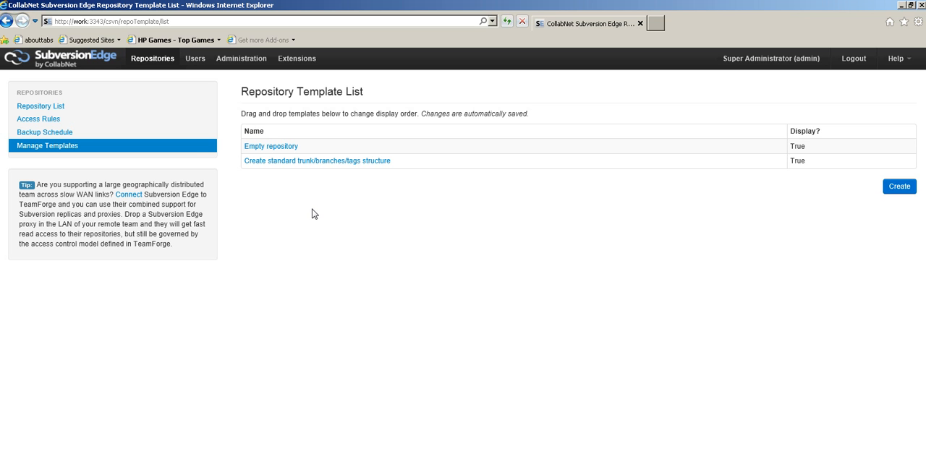
left_click(290, 166)
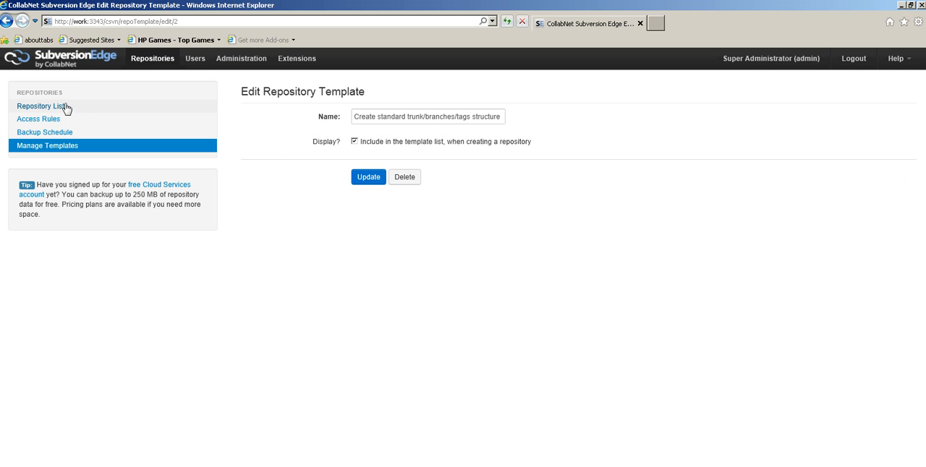
Try to start the Subversion server from the administration status page and read the resulting message
left_click(253, 60)
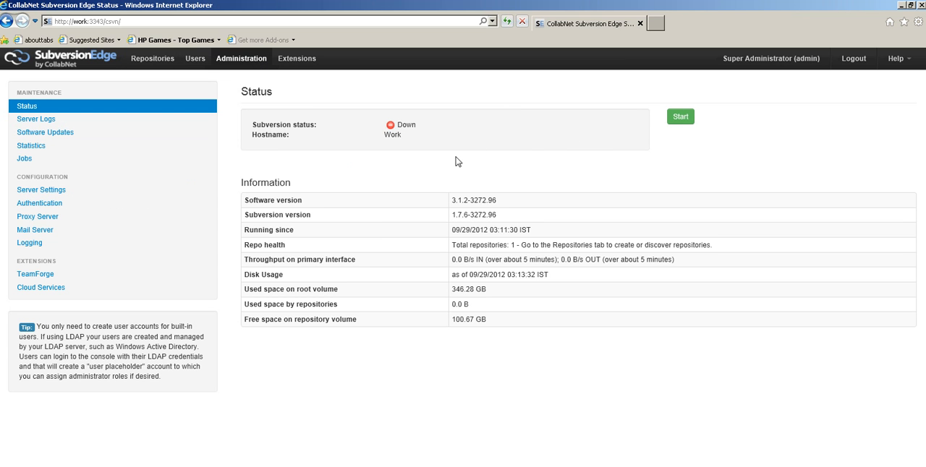
left_click(680, 118)
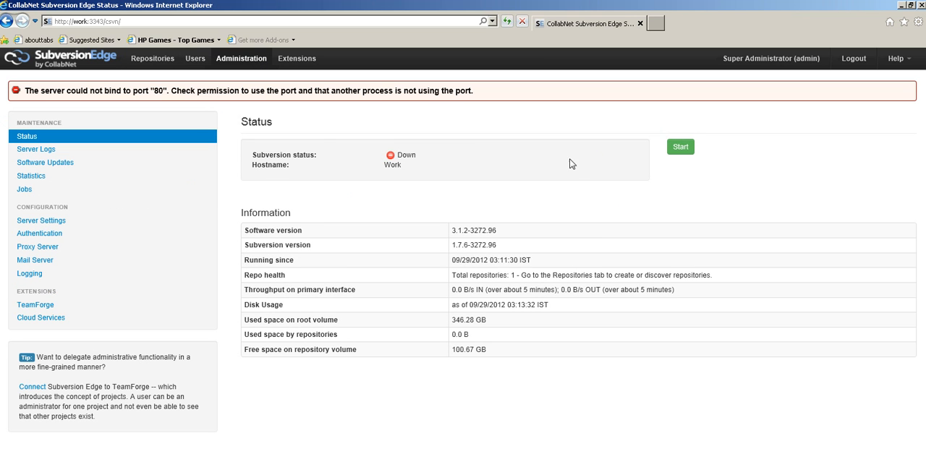
mouse_move(152, 93)
left_mouse_down()
mouse_move(171, 90)
mouse_move(133, 90)
mouse_move(165, 90)
left_mouse_up()
left_click(170, 89)
Set the Subversion server's port to 8084 in the server settings and save the change
left_click(45, 222)
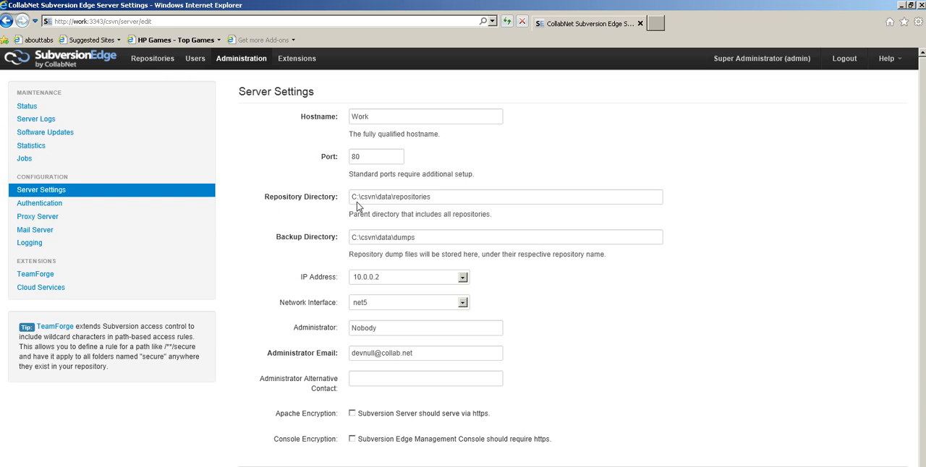
left_click(371, 156)
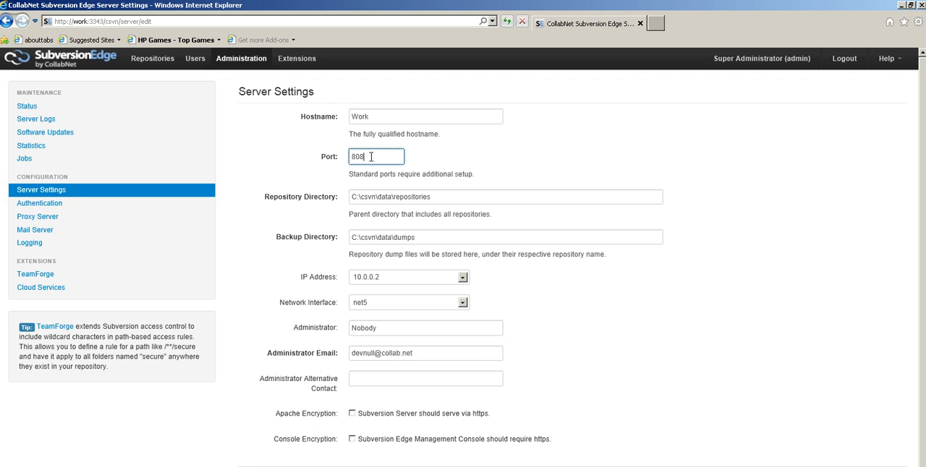
type("84")
key("Return")
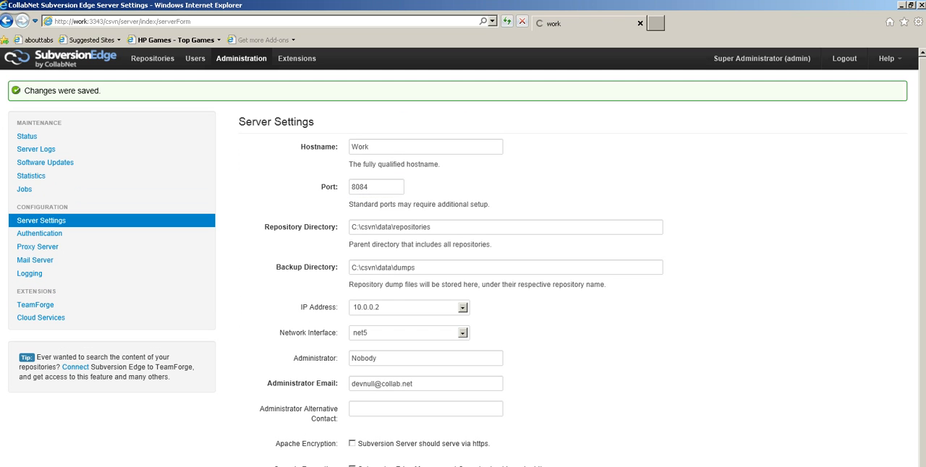
Start the Subversion server from the status page and open its repository parent address to view the collection of repositories
left_click(21, 136)
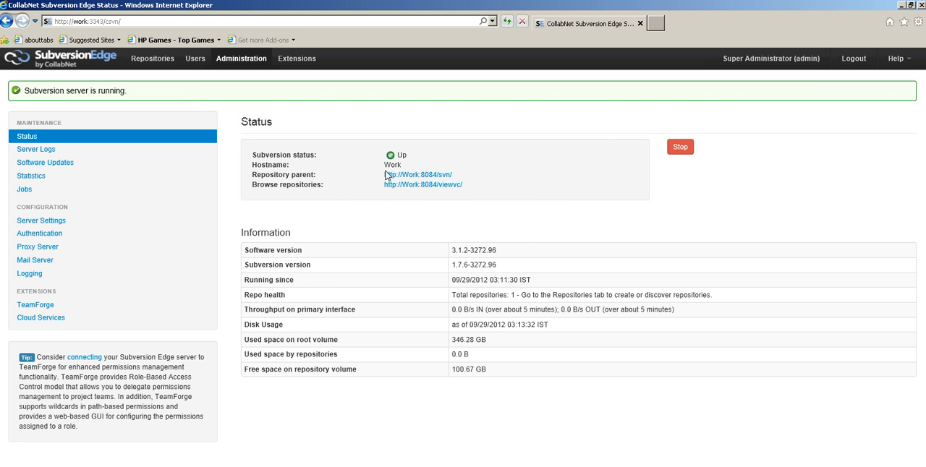
left_click(433, 176)
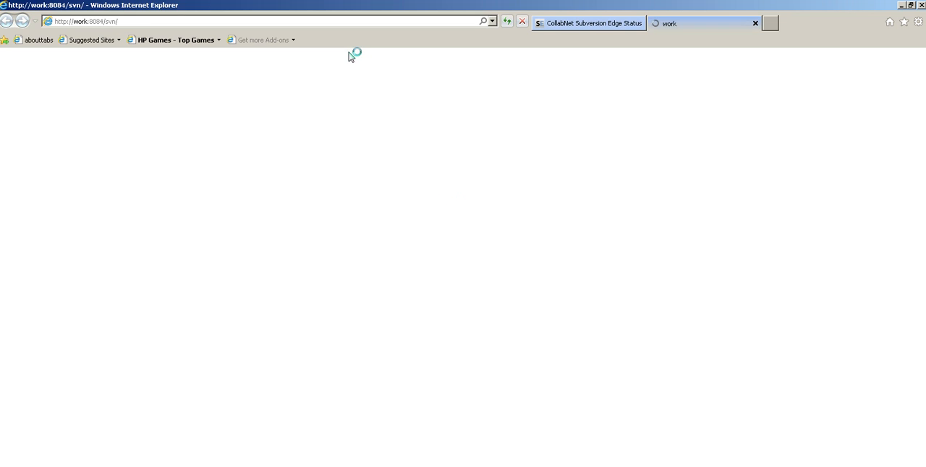
left_click(575, 24)
left_click(688, 21)
left_click(435, 284)
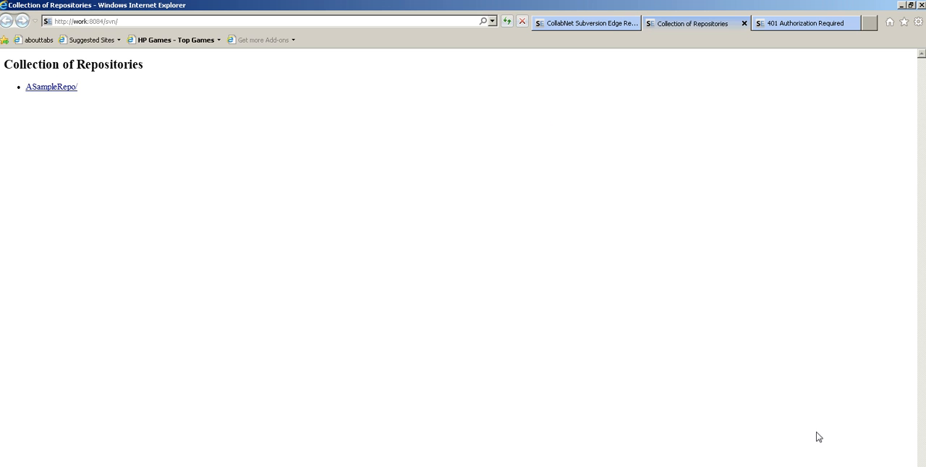